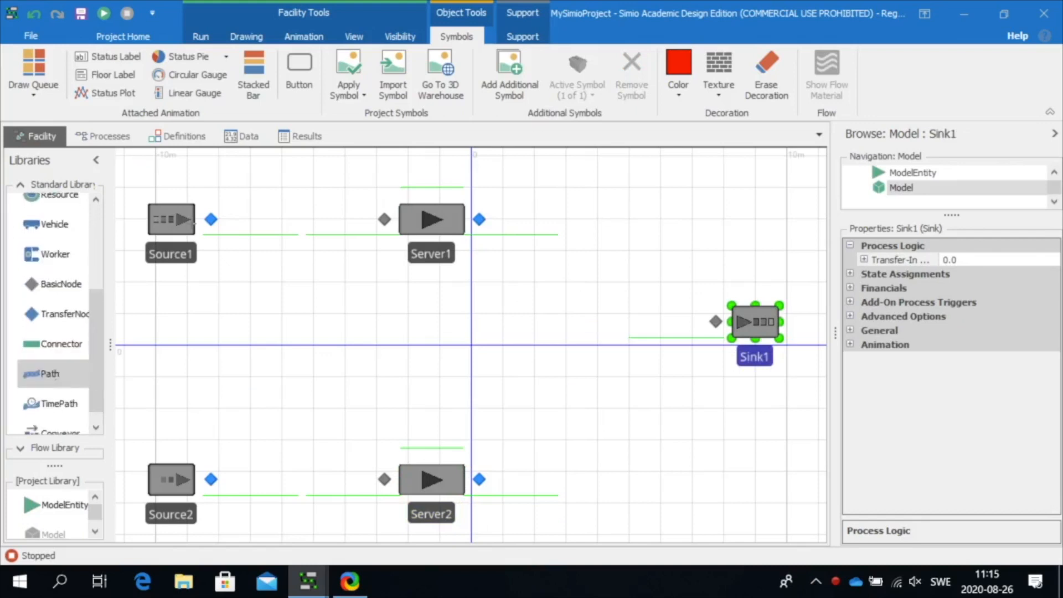
# - Draw a path from Source1's output to Server1's input and another from Server1's output to Sink1
pyautogui.click(210, 219)
pyautogui.click(384, 219)
pyautogui.click(480, 219)
pyautogui.click(715, 320)
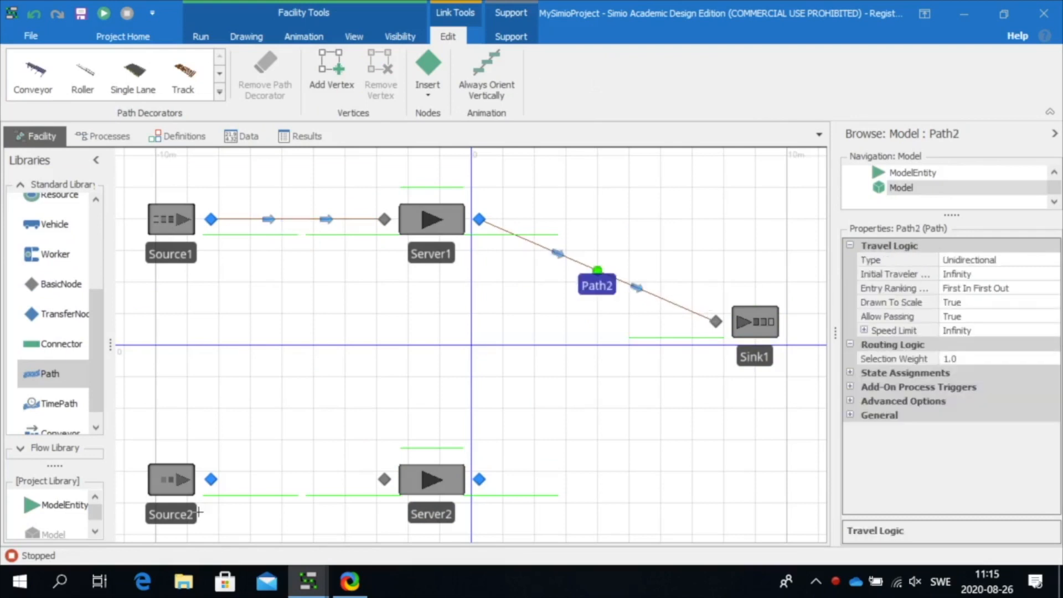
# - Connect Source2's output to Server2's input and Server2's output to Sink1 with paths
pyautogui.click(210, 479)
pyautogui.click(385, 480)
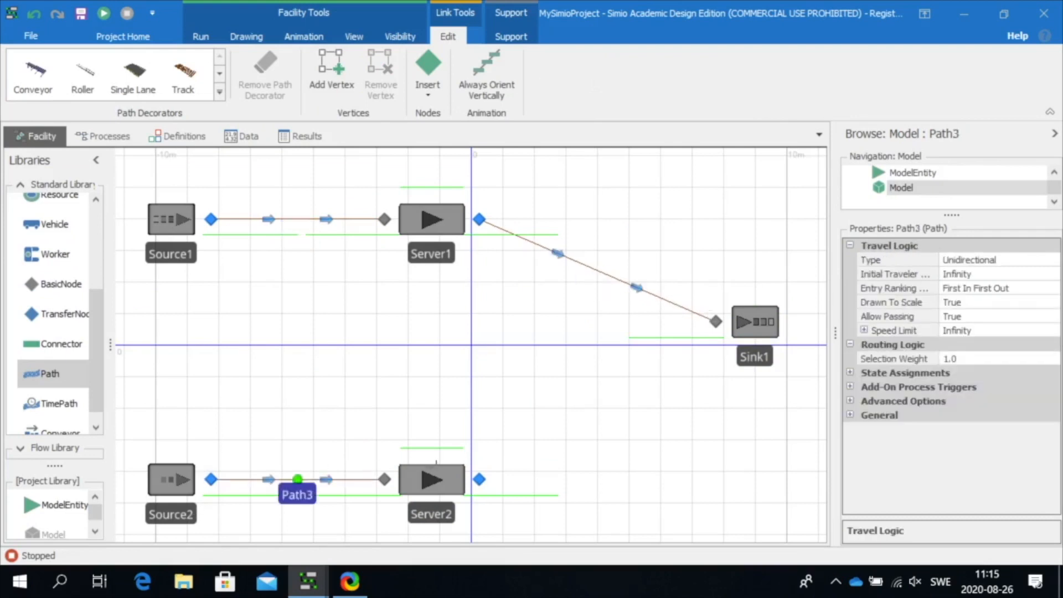
pyautogui.click(480, 479)
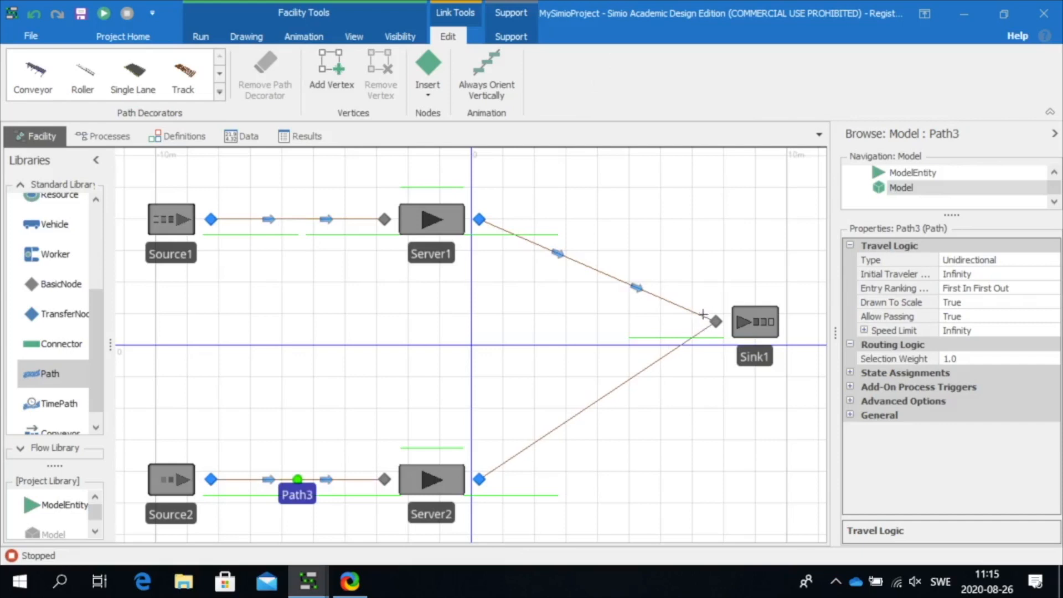
pyautogui.click(713, 320)
# - Place a ModelEntity just below Source1 and name it PartA
pyautogui.moveTo(185, 429)
pyautogui.mouseDown()
pyautogui.moveTo(346, 384)
pyautogui.moveTo(385, 351)
pyautogui.moveTo(337, 380)
pyautogui.moveTo(186, 430)
pyautogui.mouseUp()
pyautogui.moveTo(70, 500); pyautogui.dragTo(177, 273)
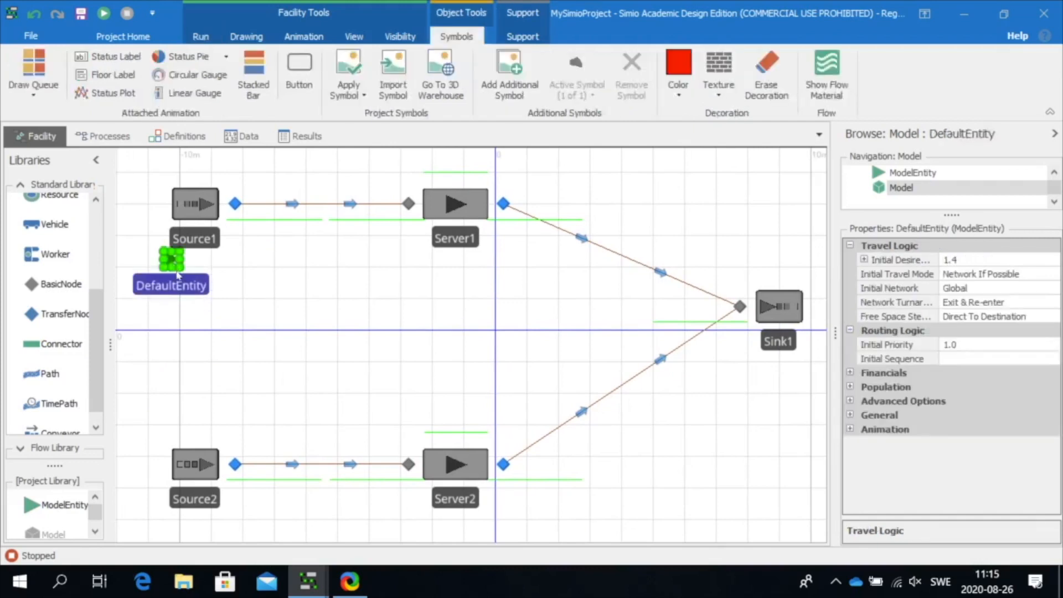
pyautogui.click(180, 285)
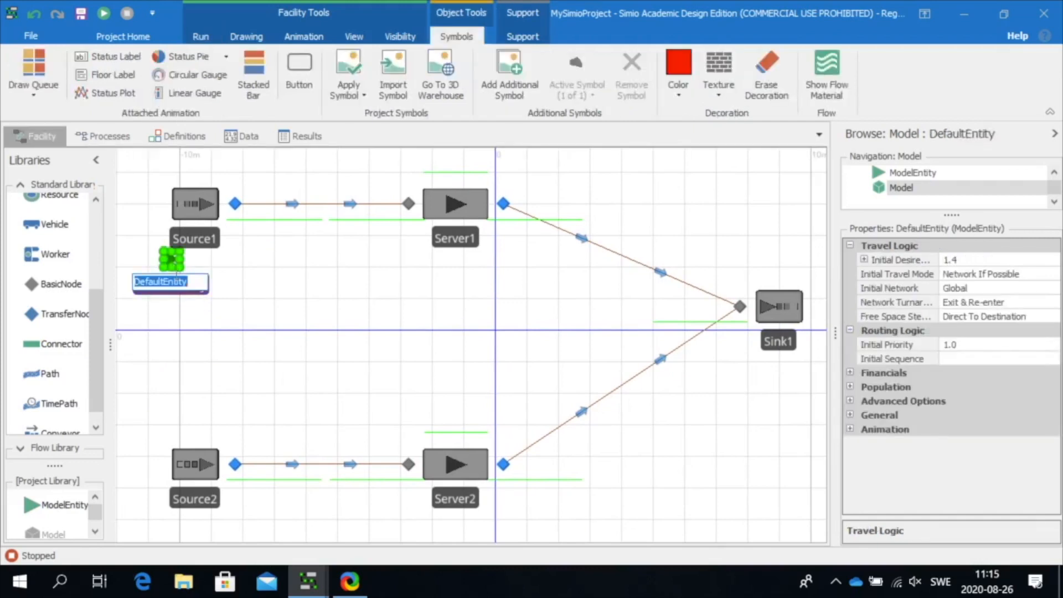
pyautogui.write('PartA')
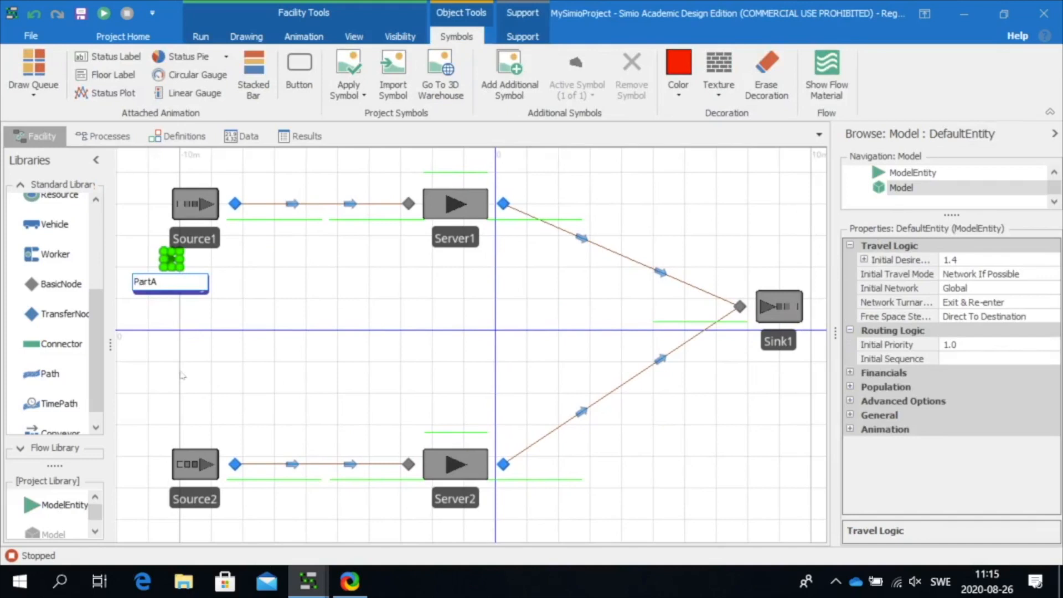
# - Place a second ModelEntity just above Source2 and name it PartB
pyautogui.moveTo(55, 505); pyautogui.dragTo(167, 433)
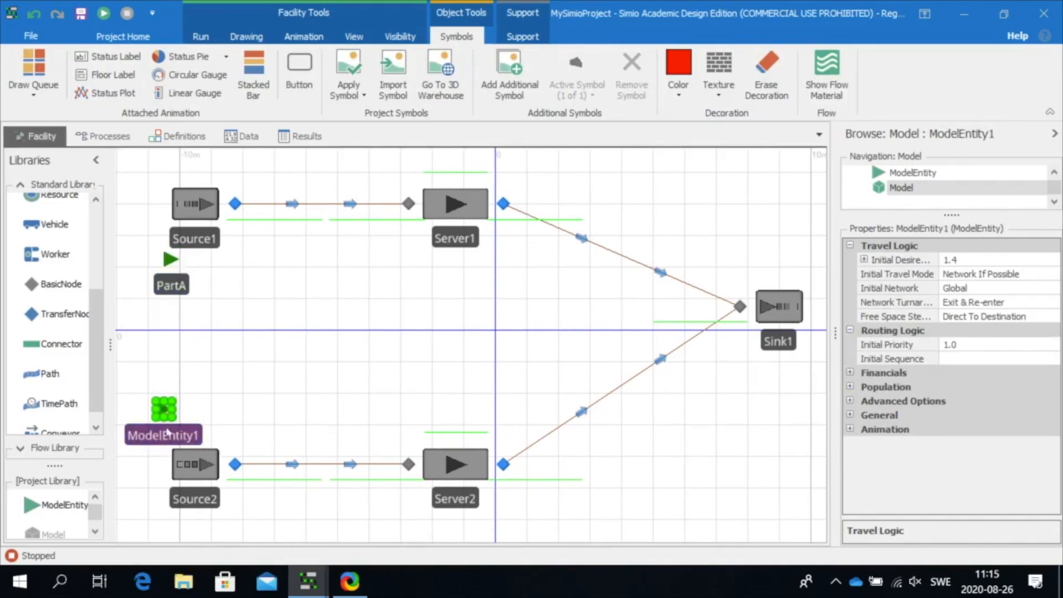
pyautogui.click(167, 432)
pyautogui.write('PartB')
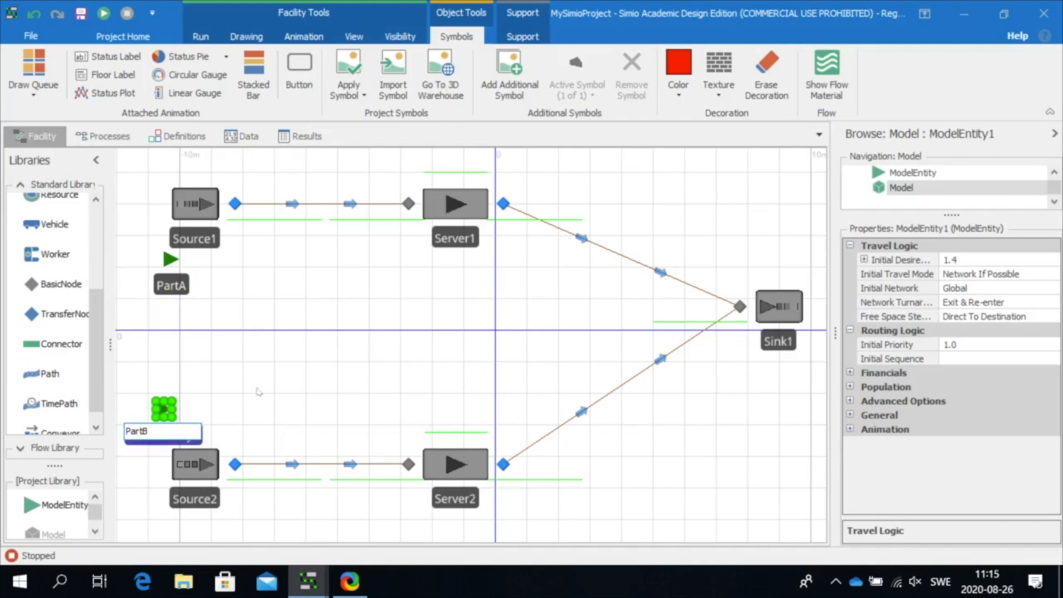
pyautogui.click(258, 391)
# - Color the PartB entity symbol red
pyautogui.click(166, 413)
pyautogui.click(676, 69)
pyautogui.click(244, 383)
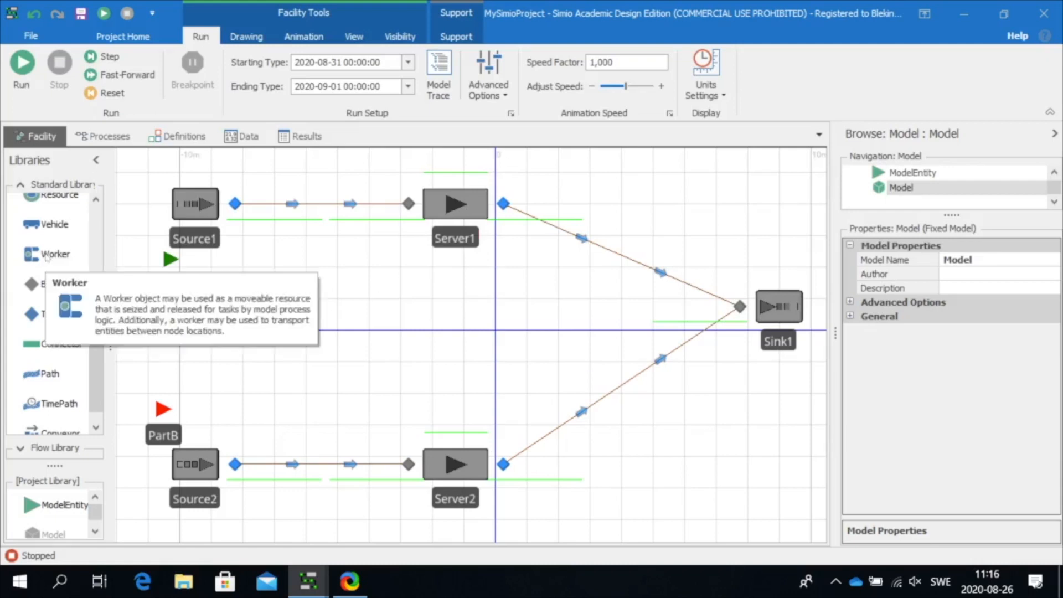
# - Place a Worker in the open area between the two source-to-server paths
pyautogui.moveTo(47, 257); pyautogui.dragTo(350, 298)
pyautogui.click(354, 361)
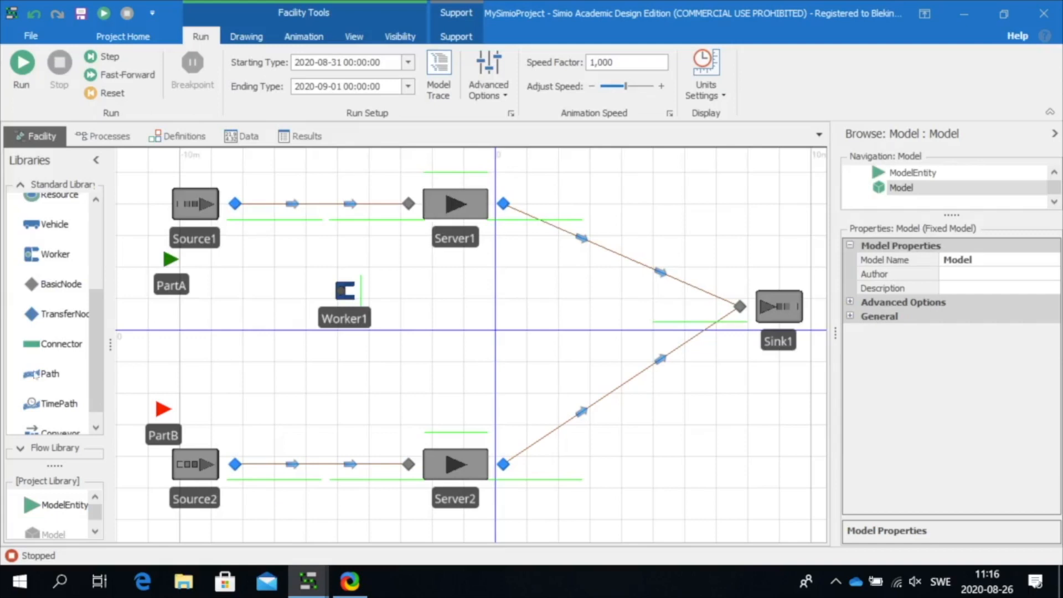
# - Draw a path from Server1's input node to Server2's input node
pyautogui.click(48, 374)
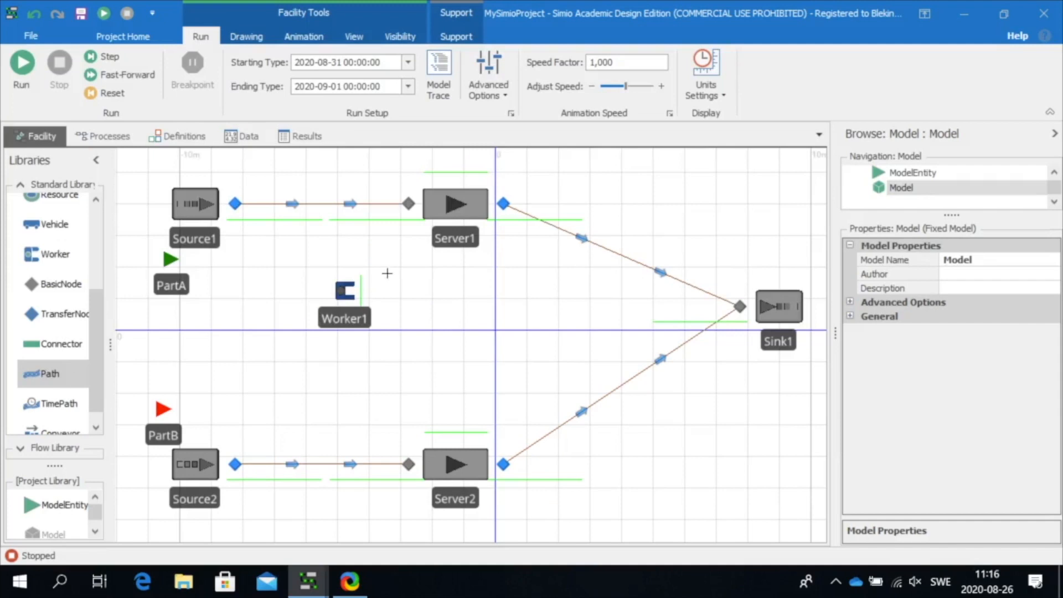
pyautogui.click(405, 203)
pyautogui.click(406, 463)
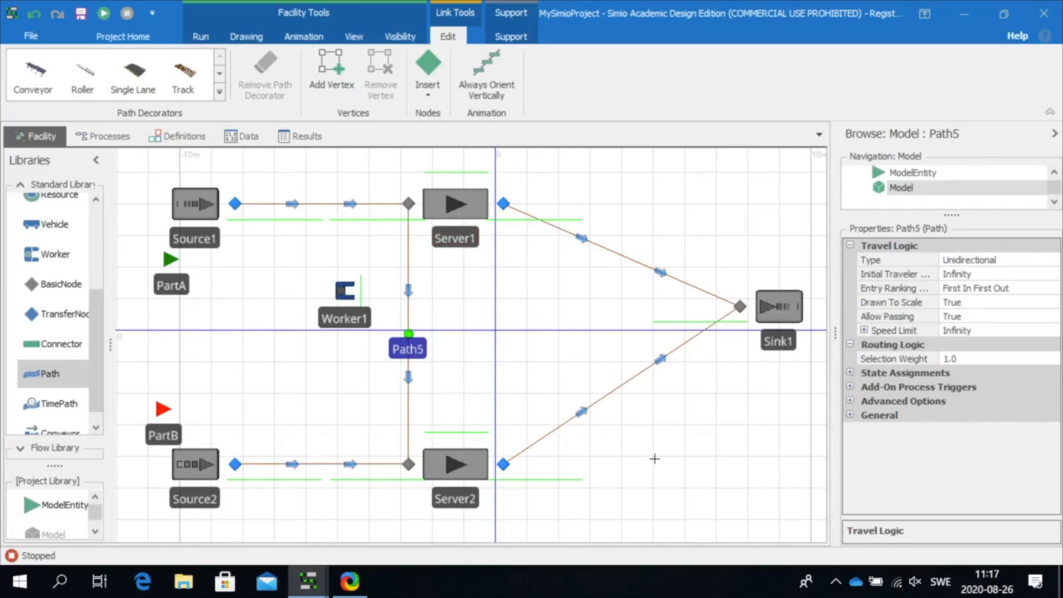
pyautogui.press('Escape')
# - Set the travel type of the path between the two servers' input nodes to Bidirectional
pyautogui.moveTo(606, 287); pyautogui.dragTo(675, 273)
pyautogui.click(320, 267)
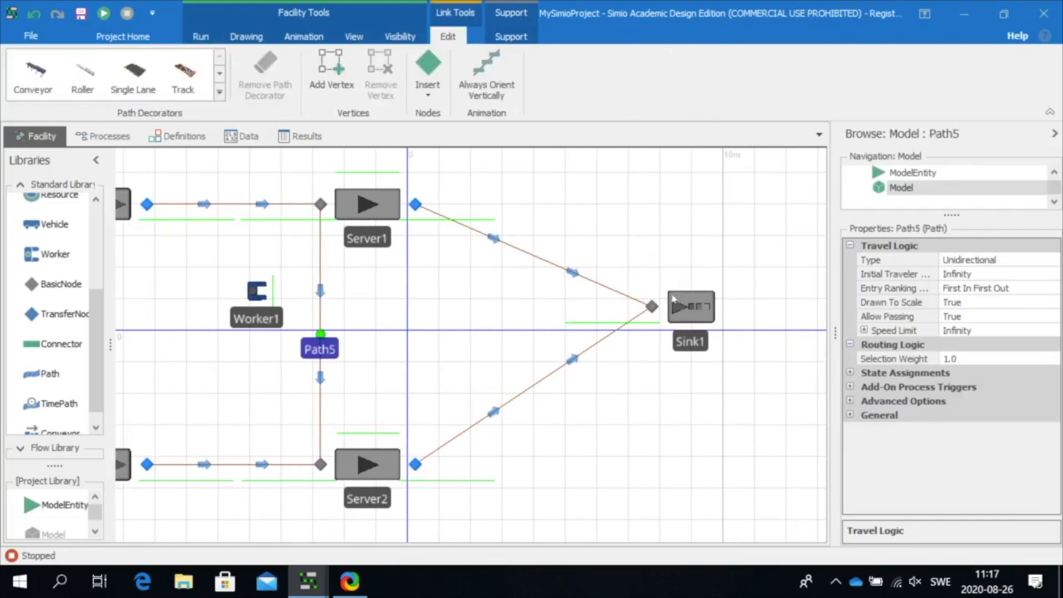
pyautogui.click(1006, 259)
pyautogui.click(1052, 259)
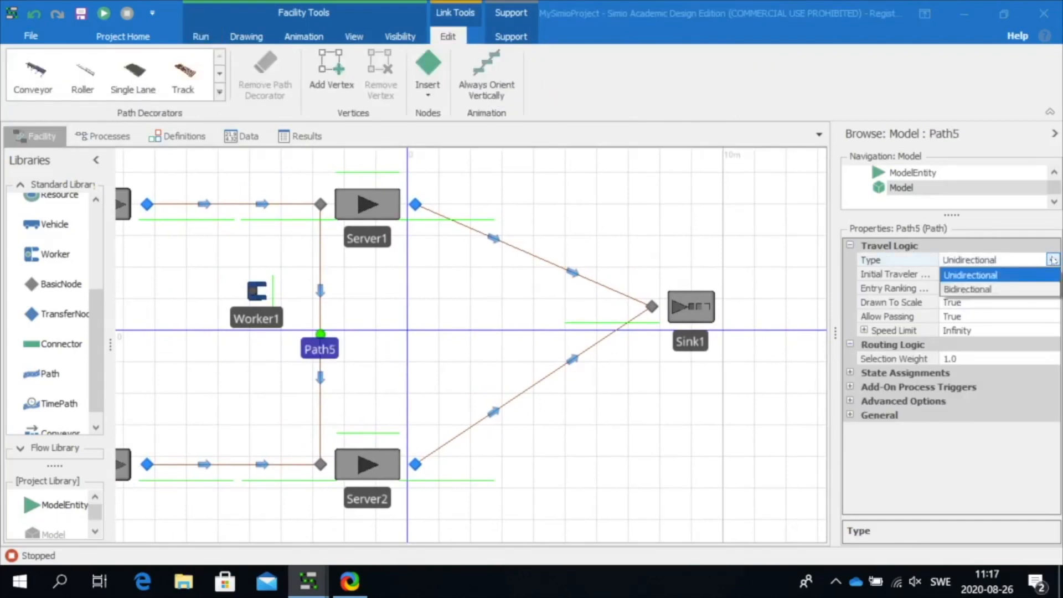
pyautogui.click(985, 289)
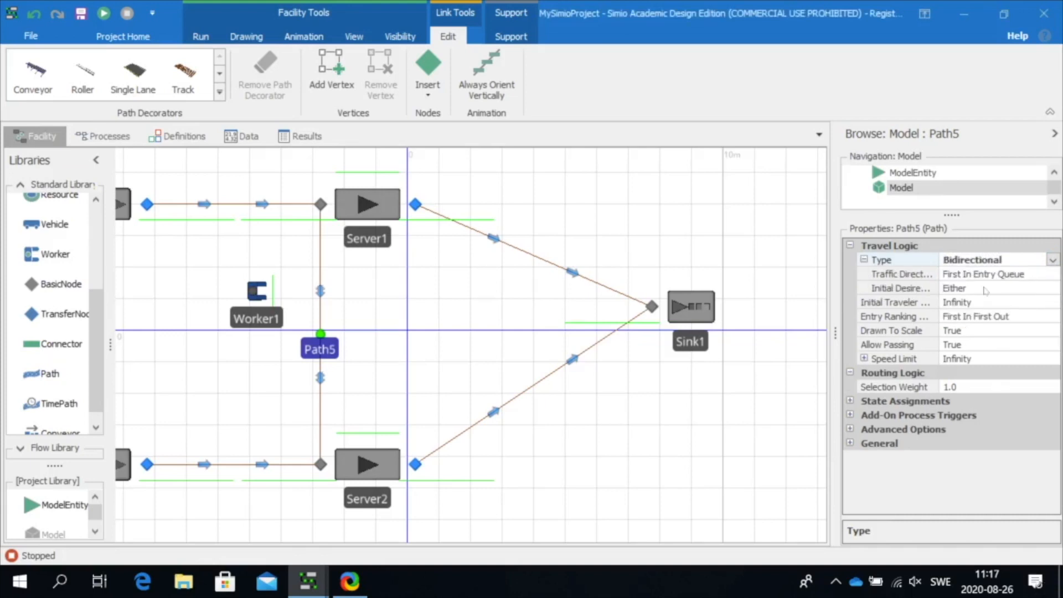
pyautogui.moveTo(450, 361); pyautogui.dragTo(515, 352)
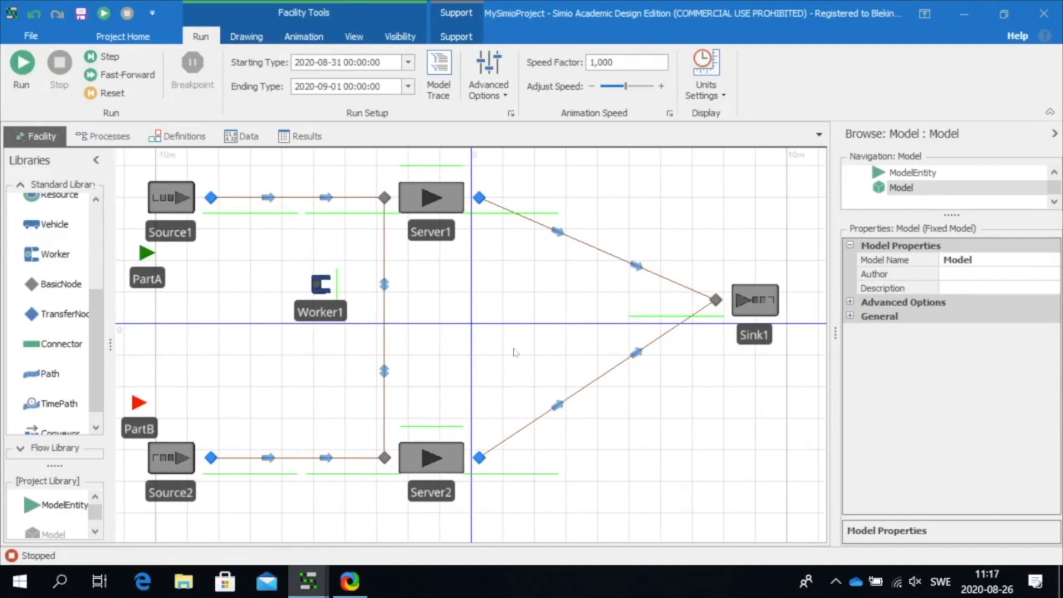
# - Set Worker1's initial desired speed to 3 Kilometers per Hour
pyautogui.click(305, 280)
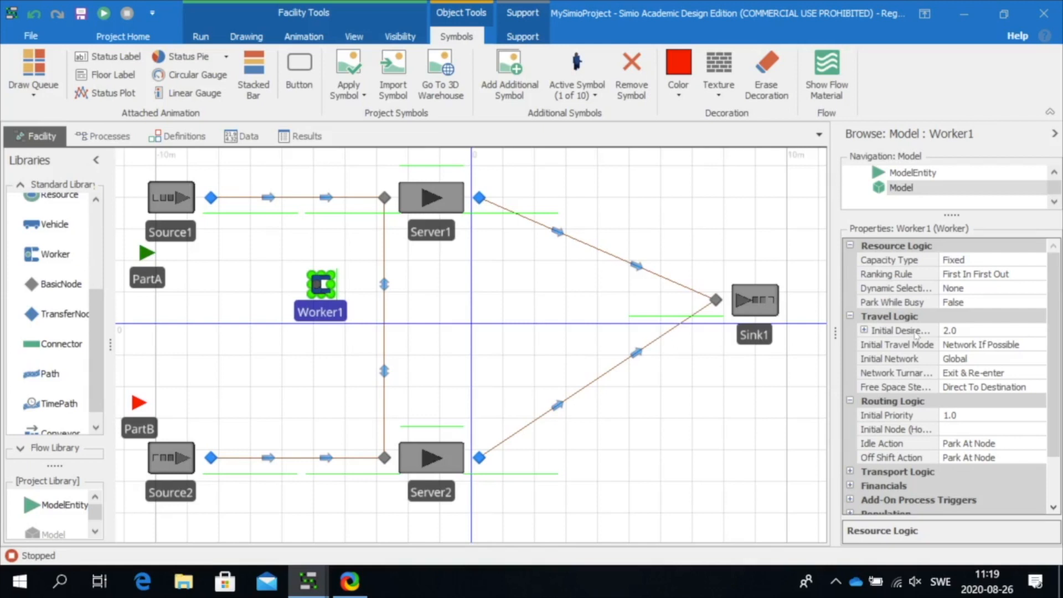
pyautogui.click(863, 330)
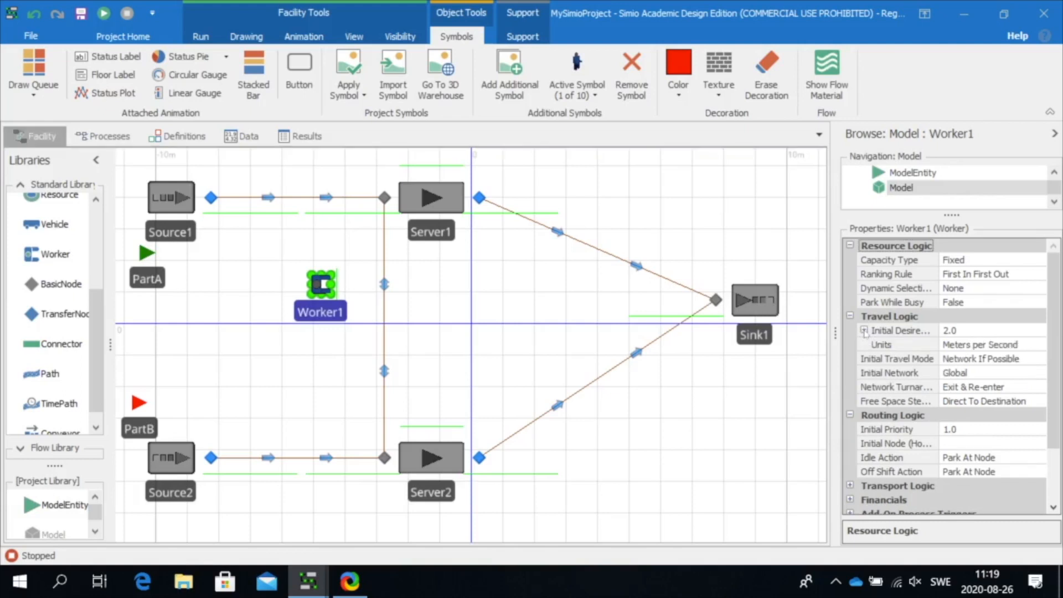
pyautogui.moveTo(834, 333); pyautogui.dragTo(709, 326)
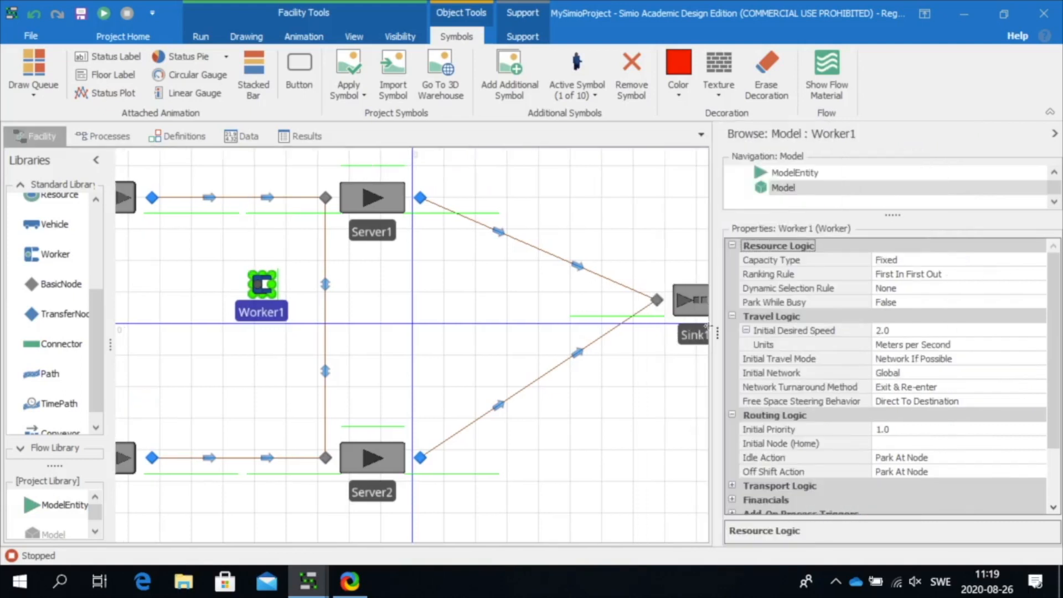
pyautogui.click(947, 346)
pyautogui.click(1038, 345)
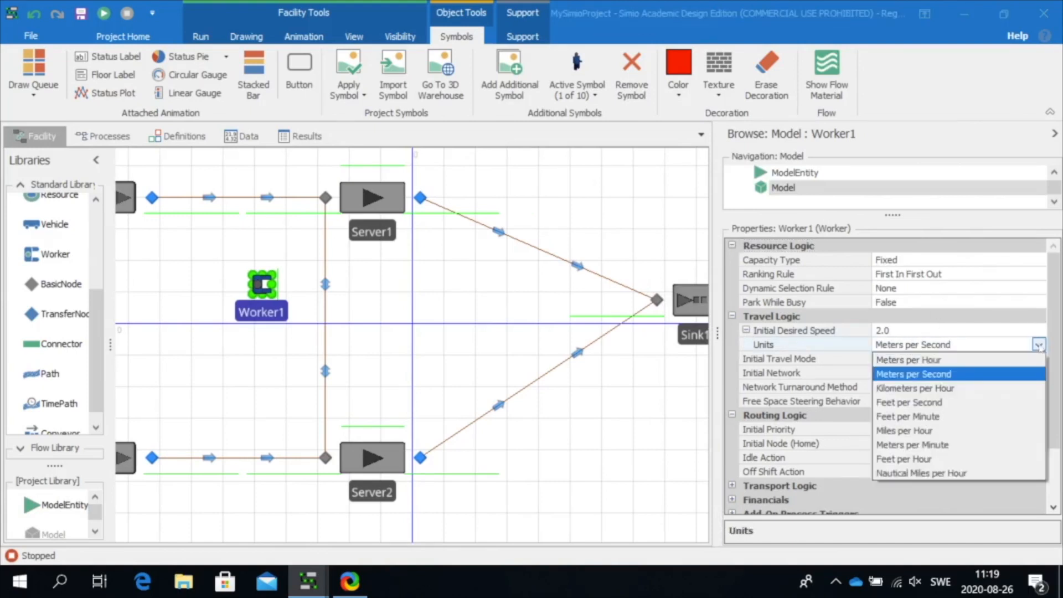
pyautogui.click(944, 388)
pyautogui.click(885, 330)
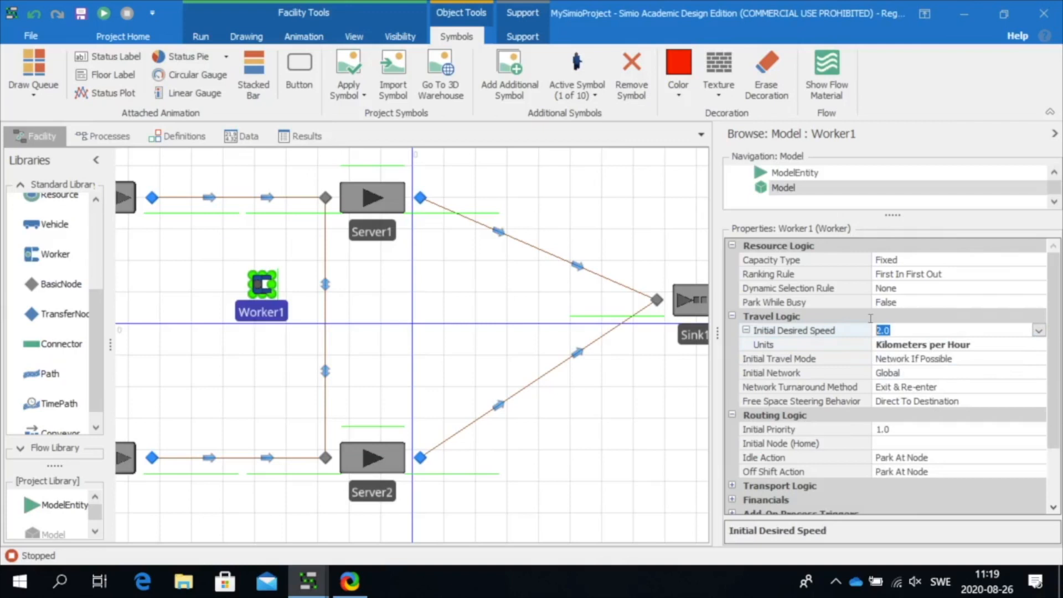
pyautogui.write('3')
# - Set Worker1's initial home node to Input@Server1 and its idle action to Remain In Place
pyautogui.click(907, 443)
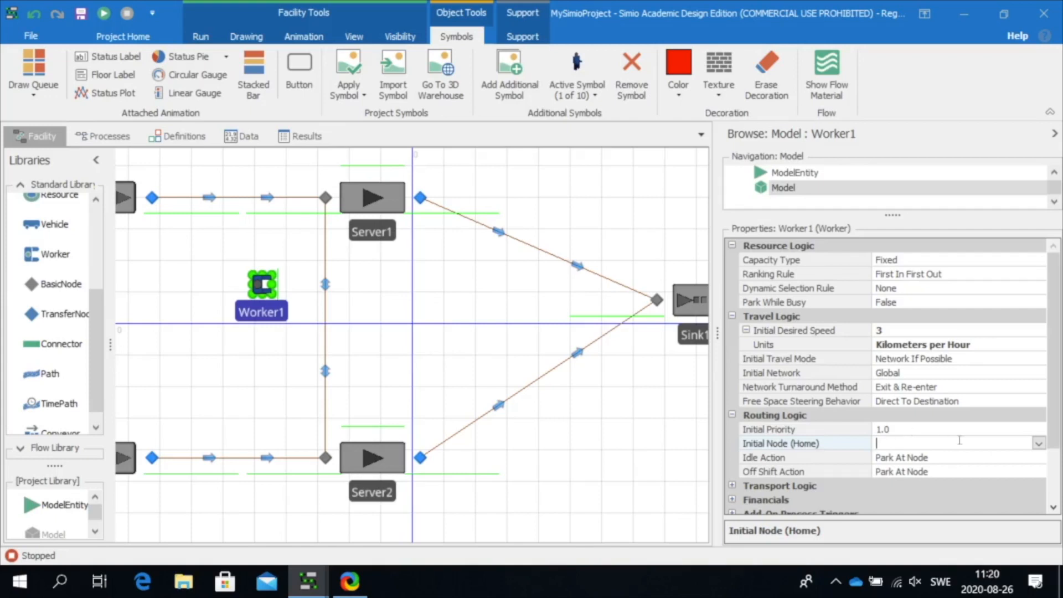
pyautogui.click(1039, 442)
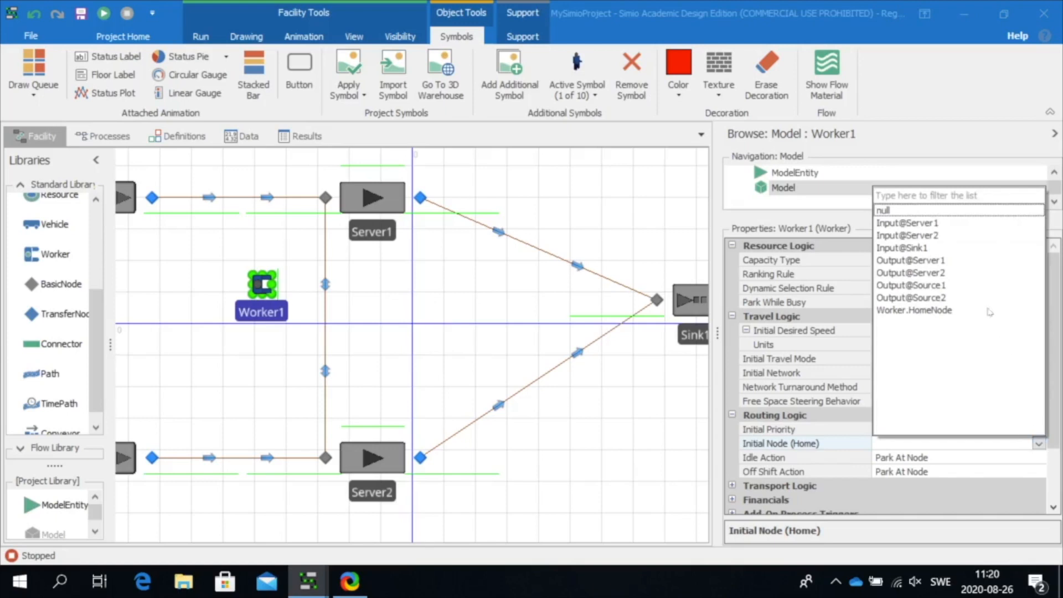
pyautogui.click(930, 223)
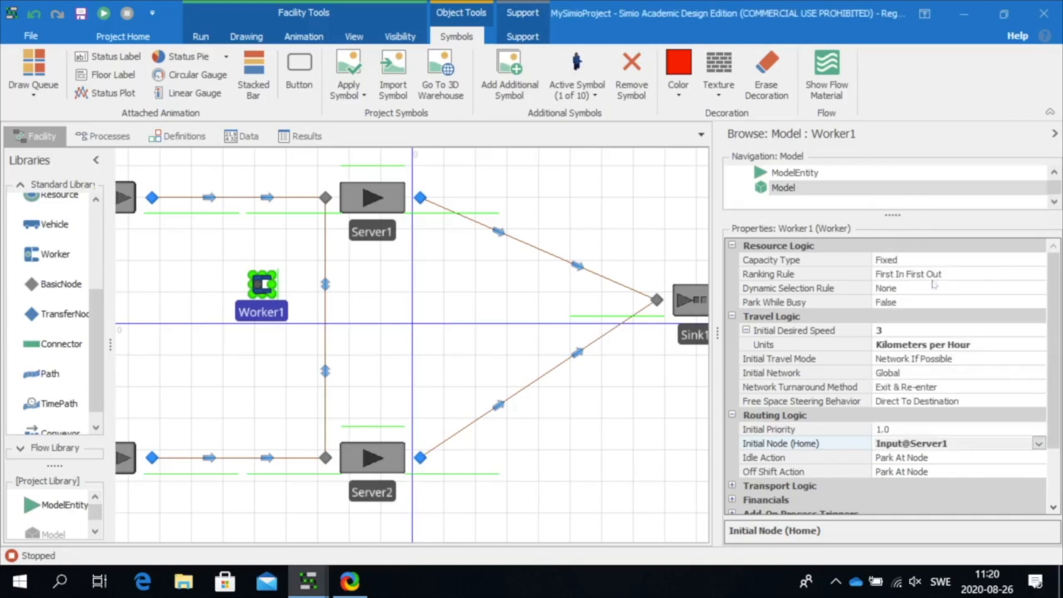
pyautogui.click(940, 458)
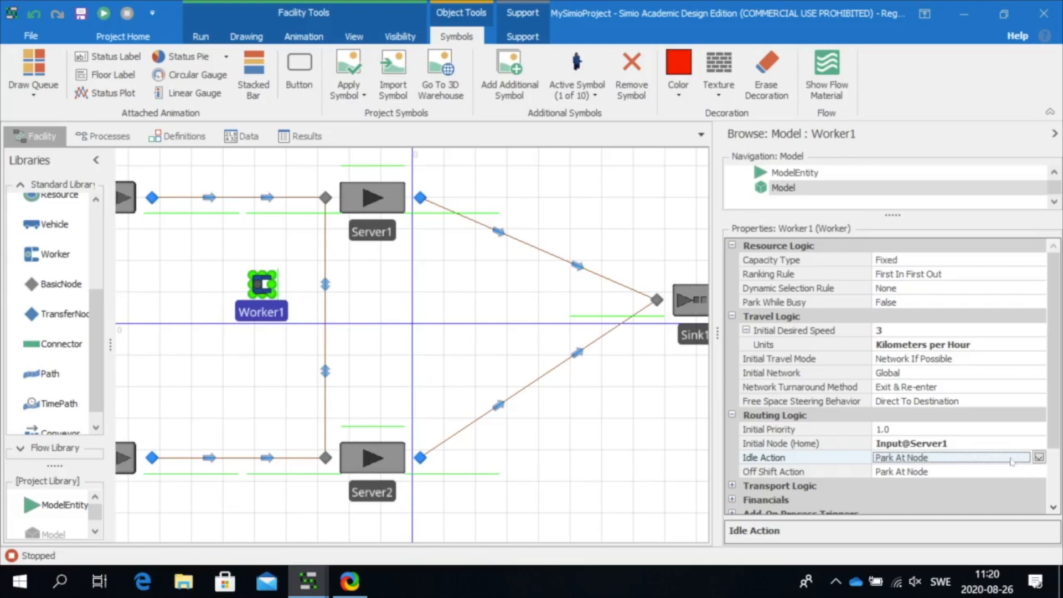
pyautogui.click(1039, 457)
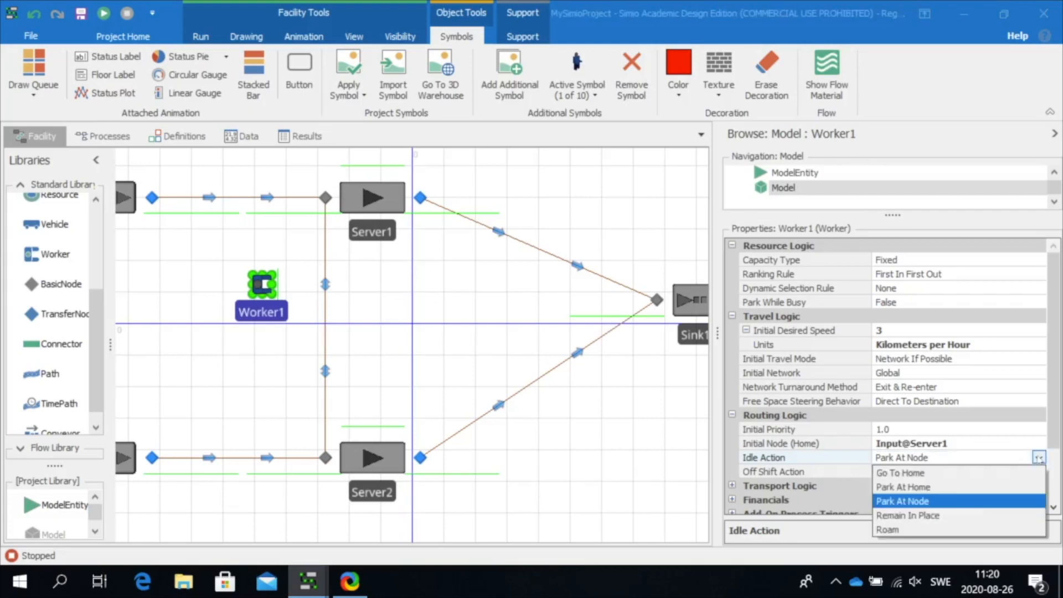
pyautogui.click(913, 516)
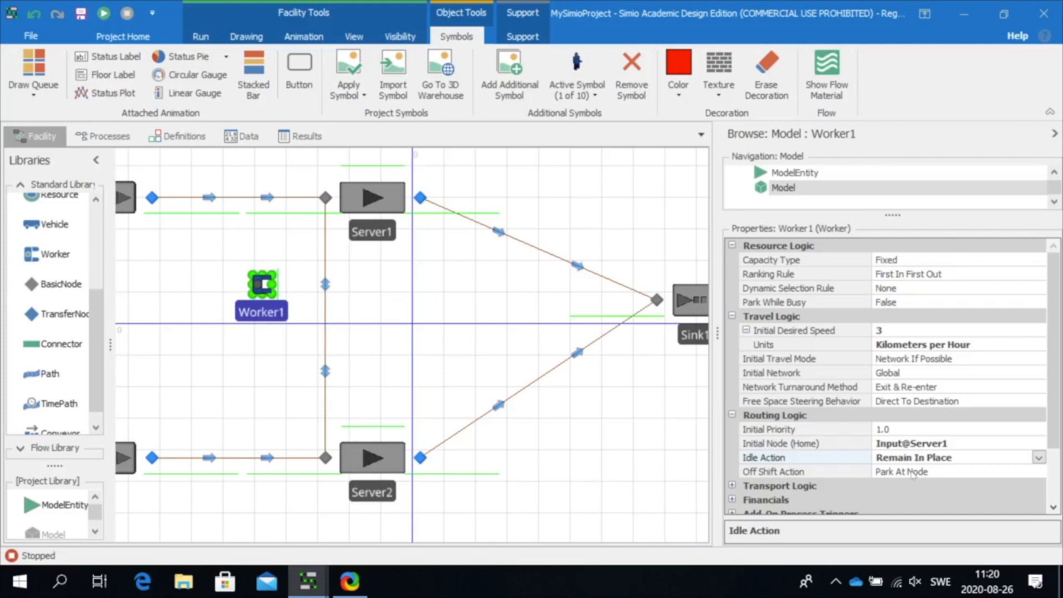
# - Set Repeat Group to False for Server1's secondary resources for processing
pyautogui.click(392, 208)
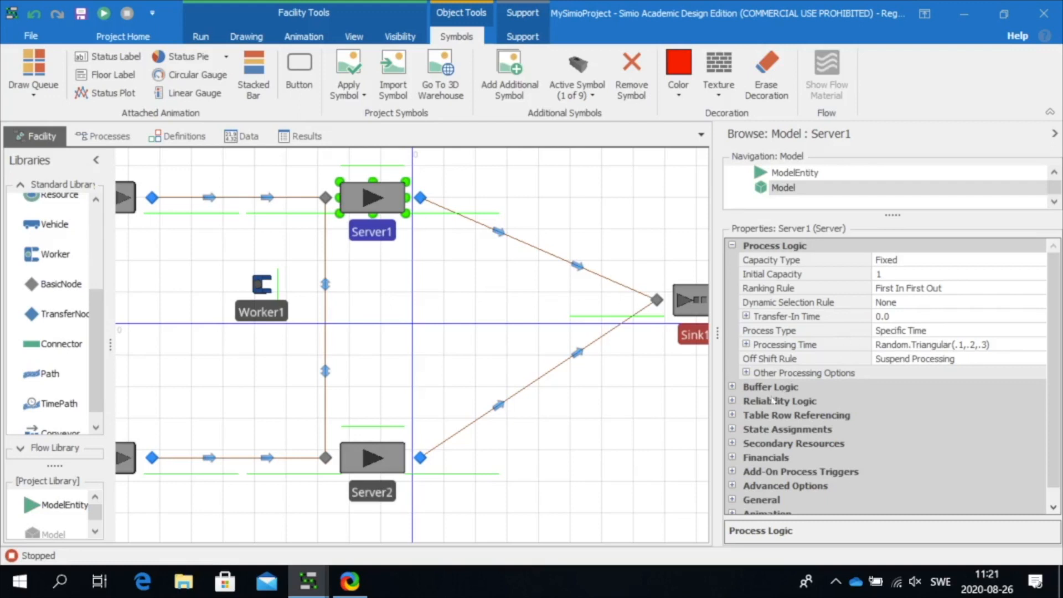
pyautogui.click(732, 443)
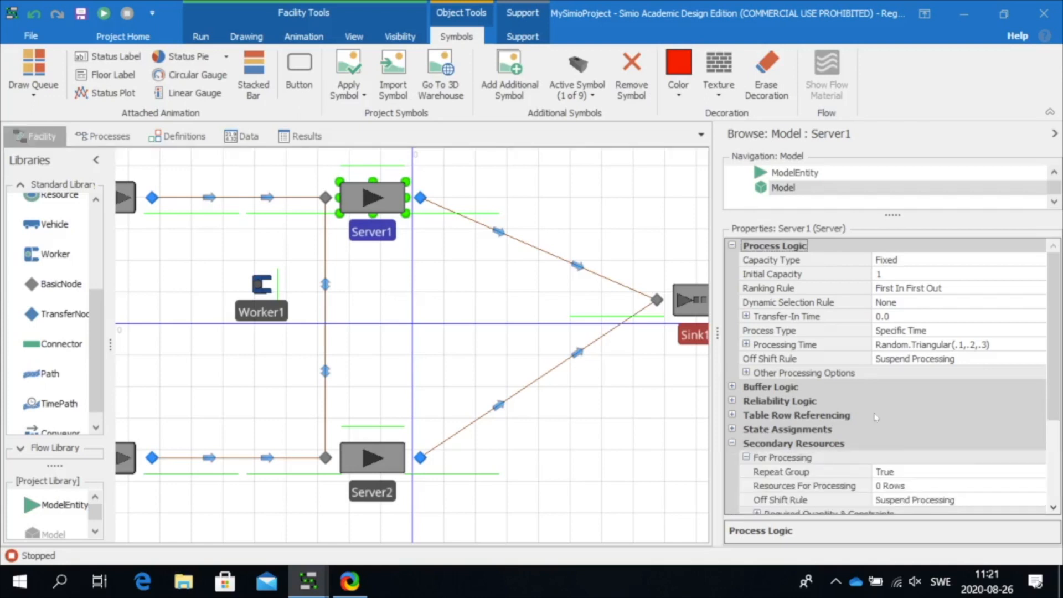
pyautogui.scroll(-2, 875, 416)
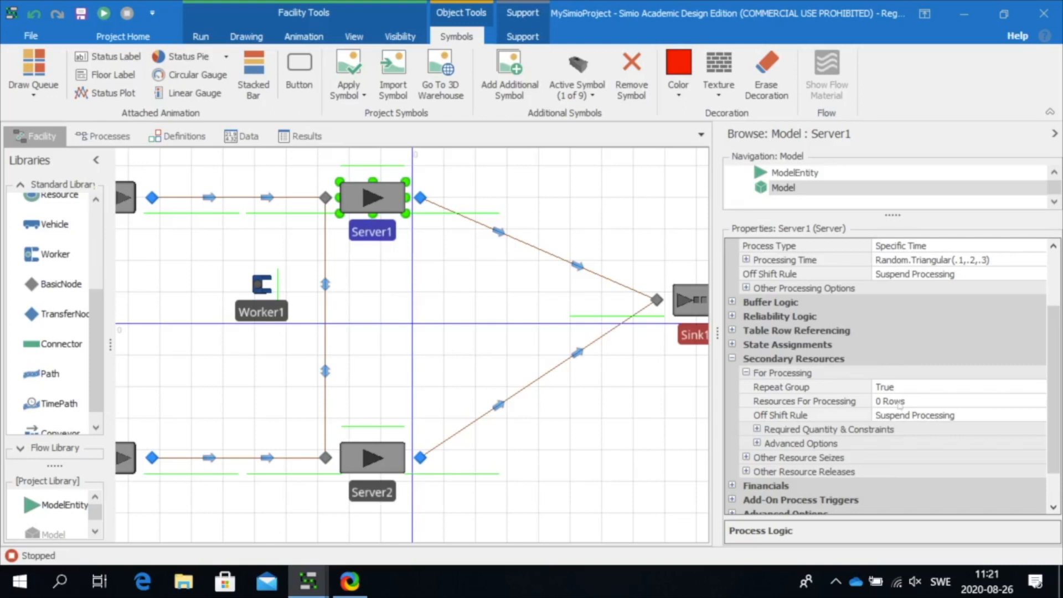
pyautogui.click(921, 391)
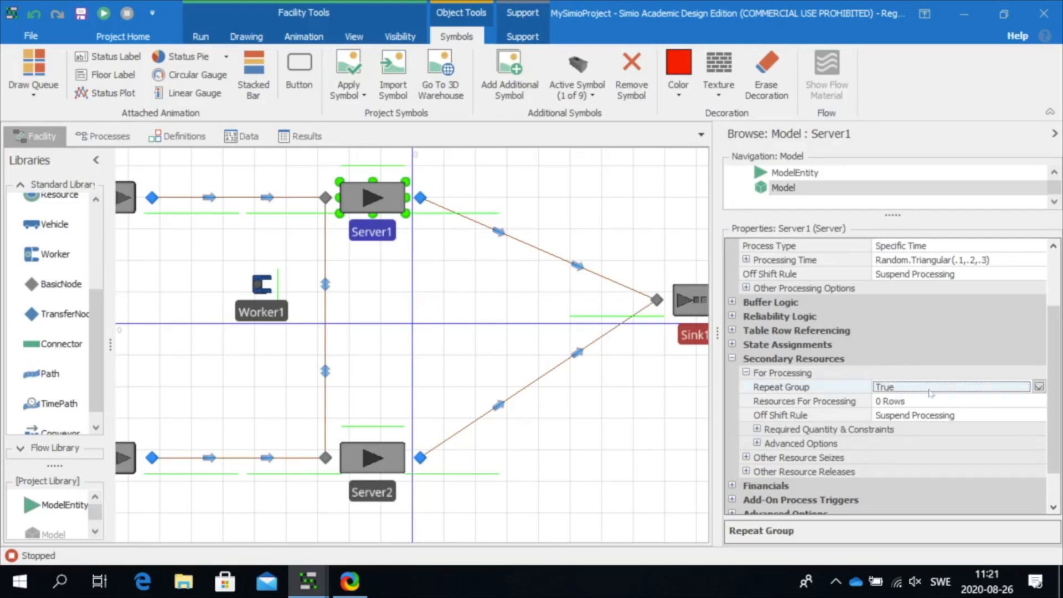
pyautogui.click(1038, 387)
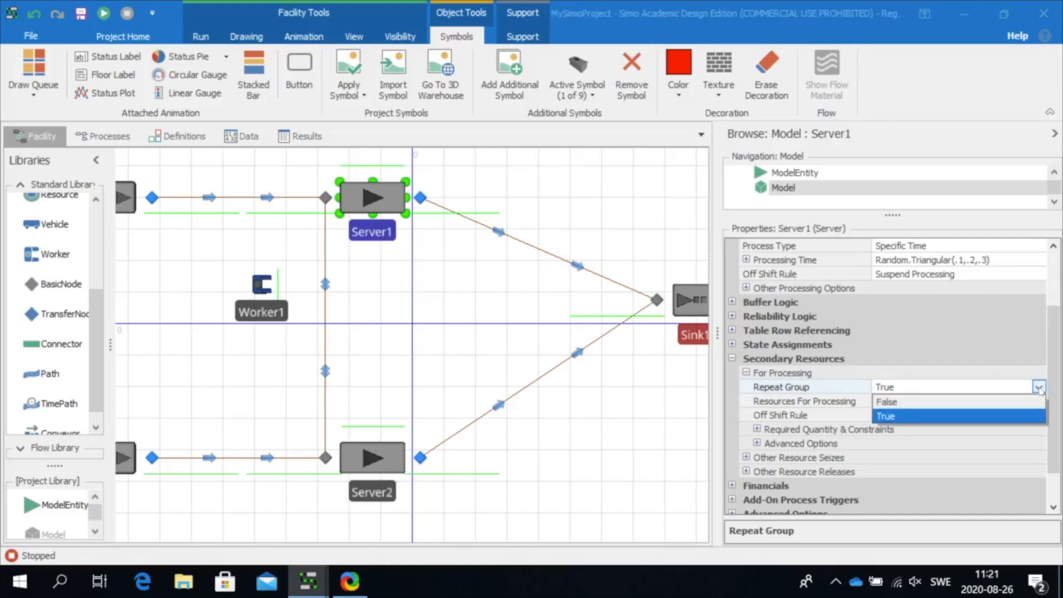
pyautogui.click(897, 402)
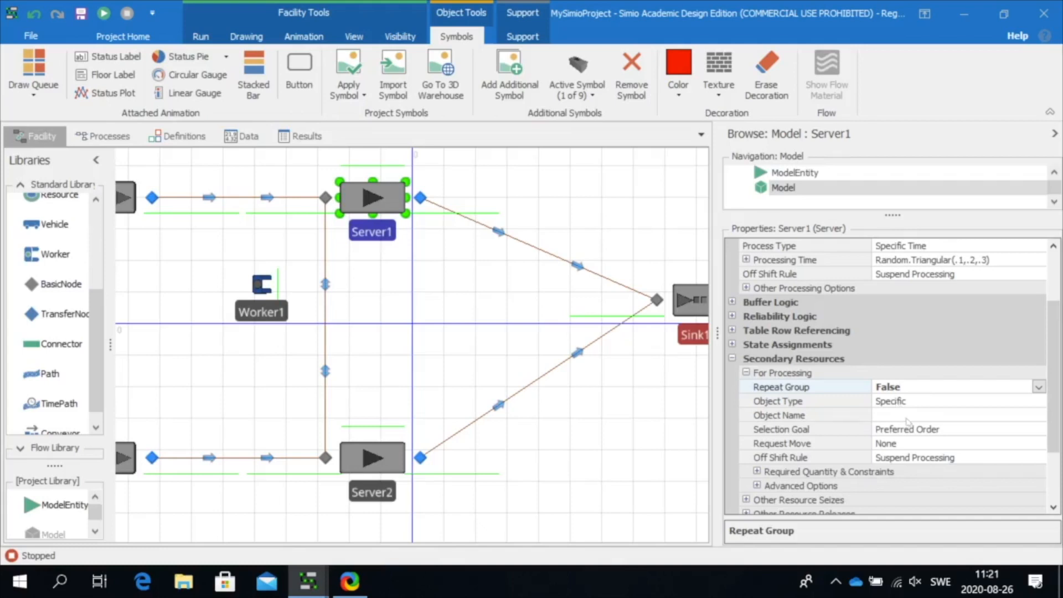
# - Choose Worker1 as the object name in Server1's secondary resources for processing
pyautogui.click(908, 419)
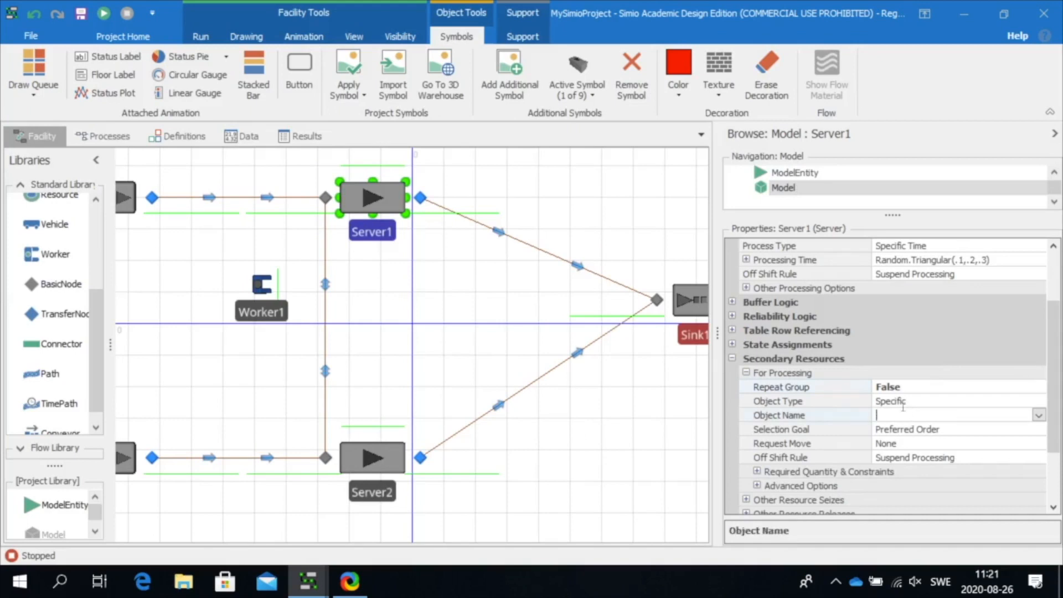
pyautogui.click(1038, 416)
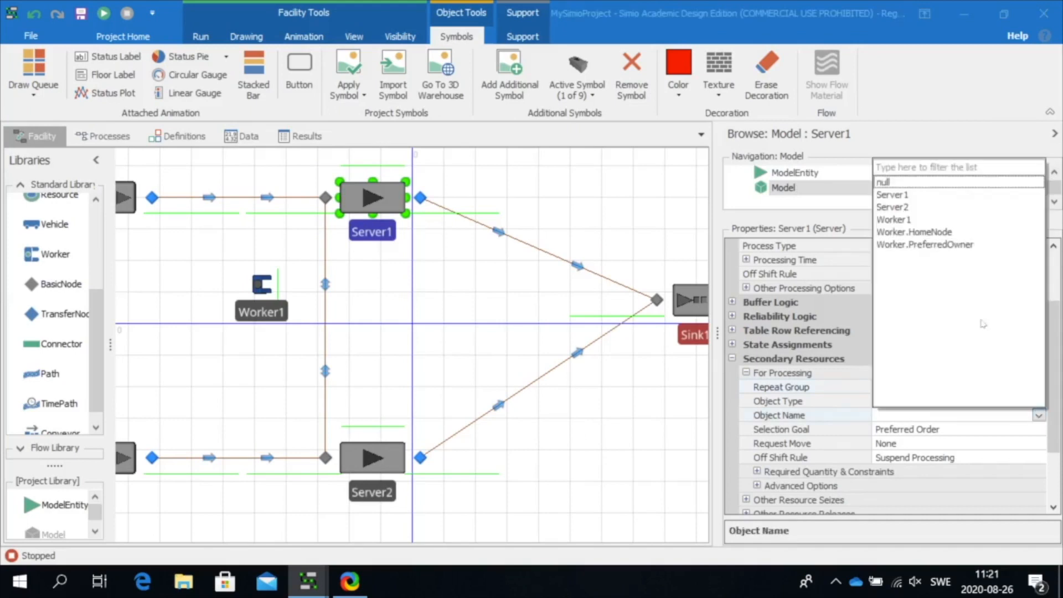
pyautogui.click(912, 219)
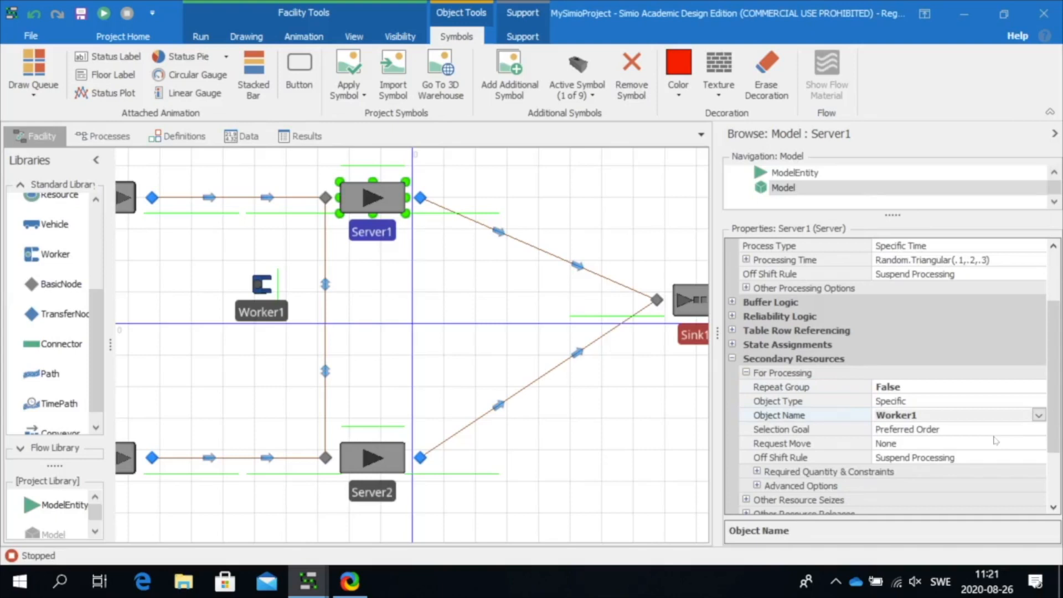
# - Set Request Move to To Node with destination node Input@Server1 in Server1's secondary resources for processing
pyautogui.click(954, 435)
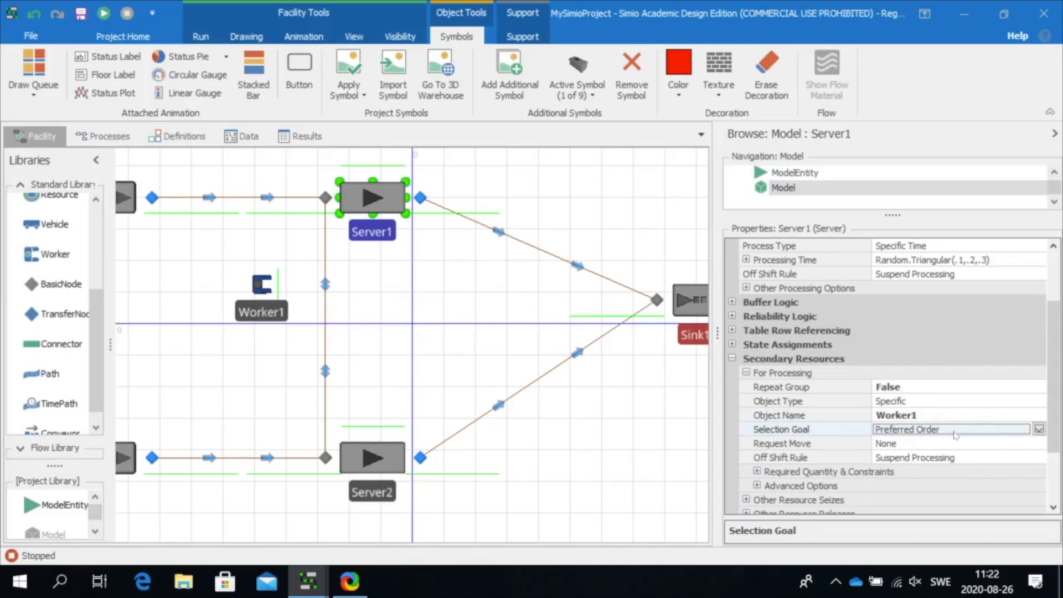
pyautogui.click(969, 447)
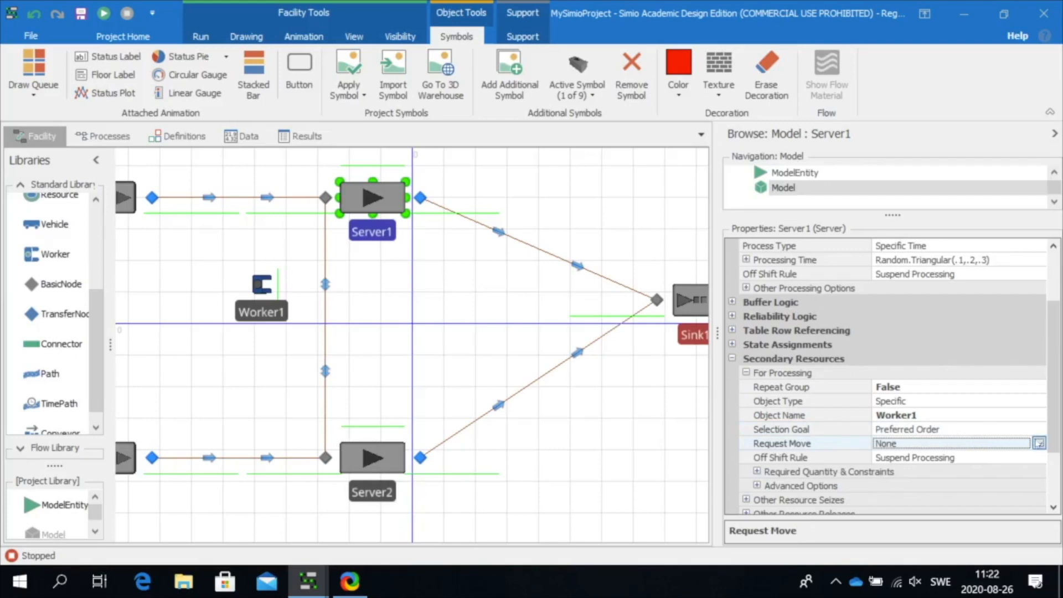
pyautogui.click(1038, 443)
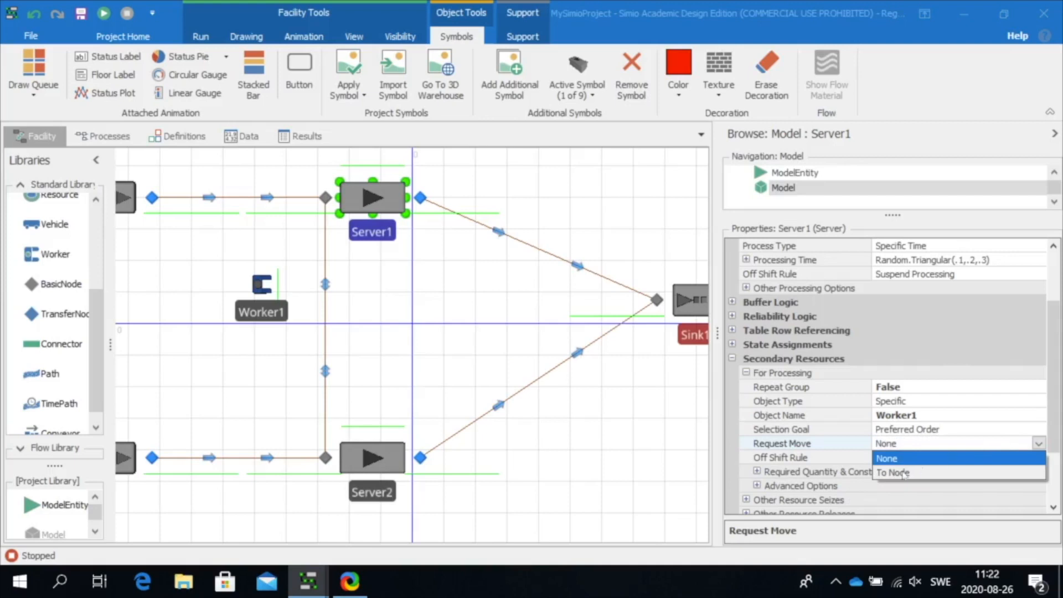
pyautogui.click(904, 474)
pyautogui.click(918, 459)
pyautogui.click(1038, 457)
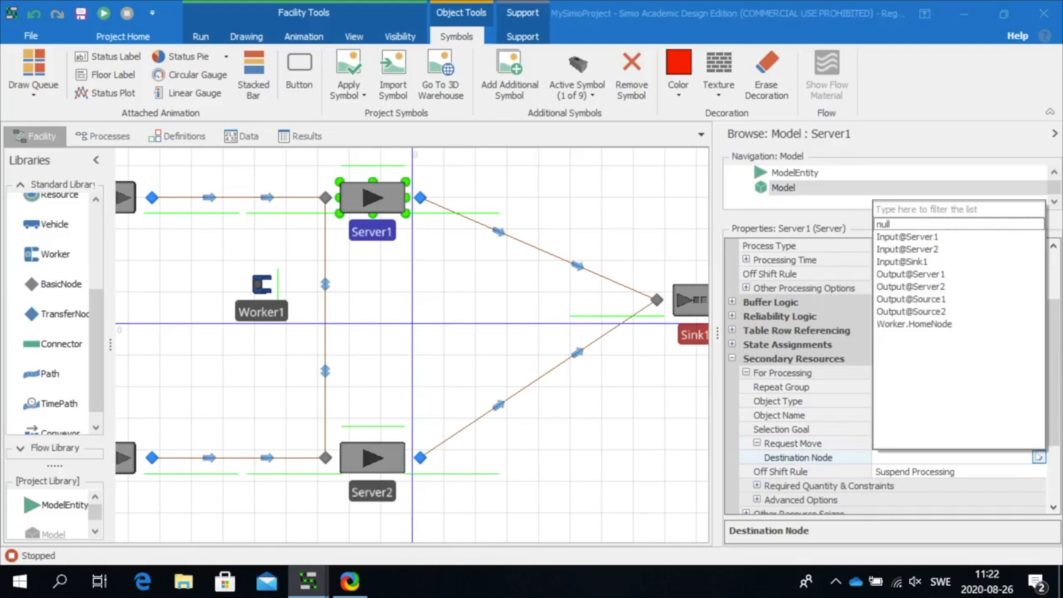
pyautogui.click(919, 237)
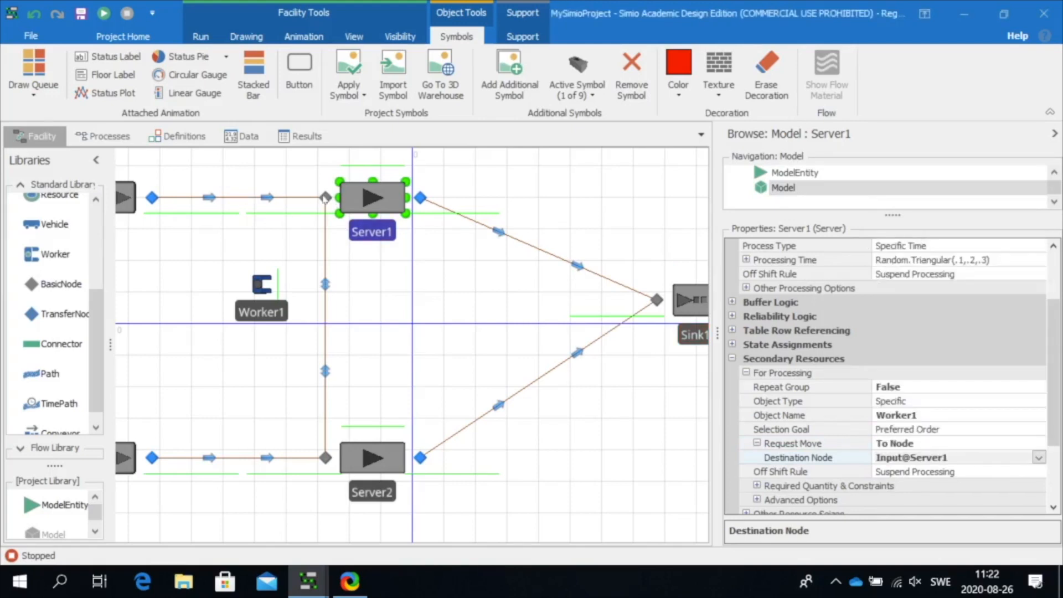
# - Set the off shift rule of Server1's secondary resources for processing to Finish Work Already Started
pyautogui.click(966, 474)
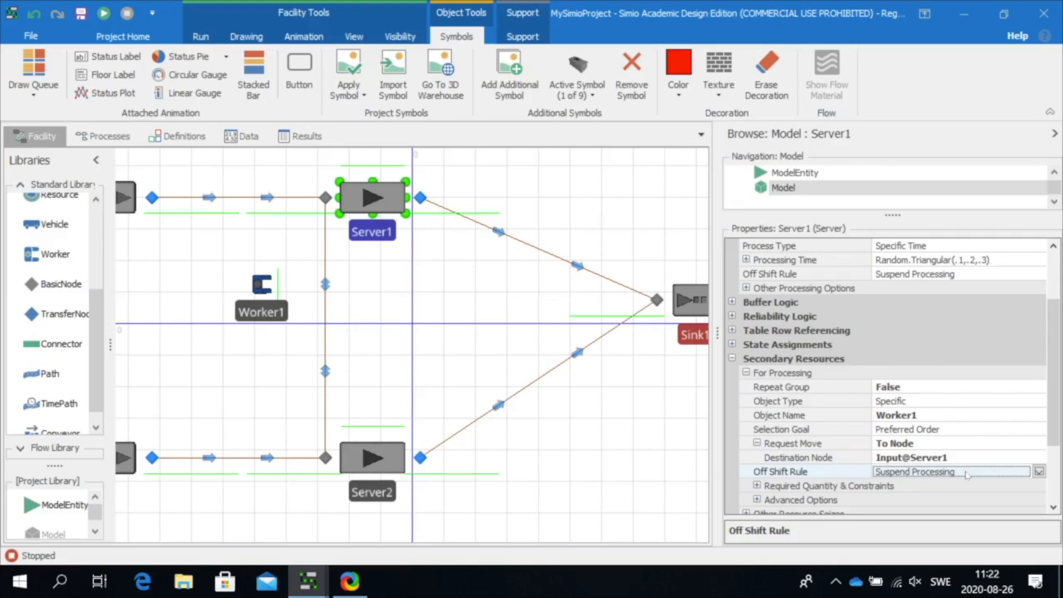
pyautogui.click(1039, 471)
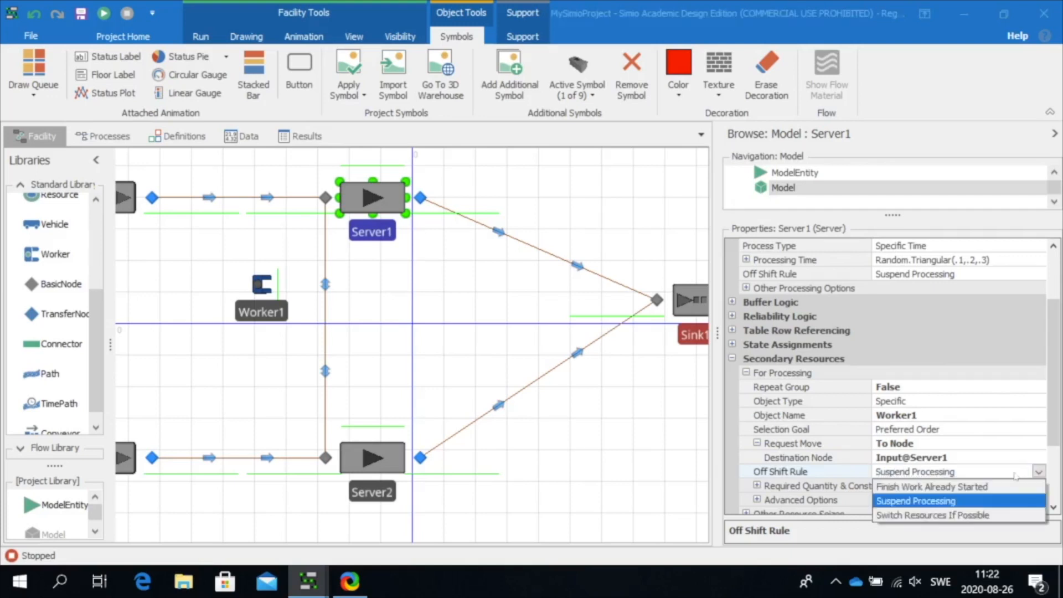
pyautogui.click(981, 487)
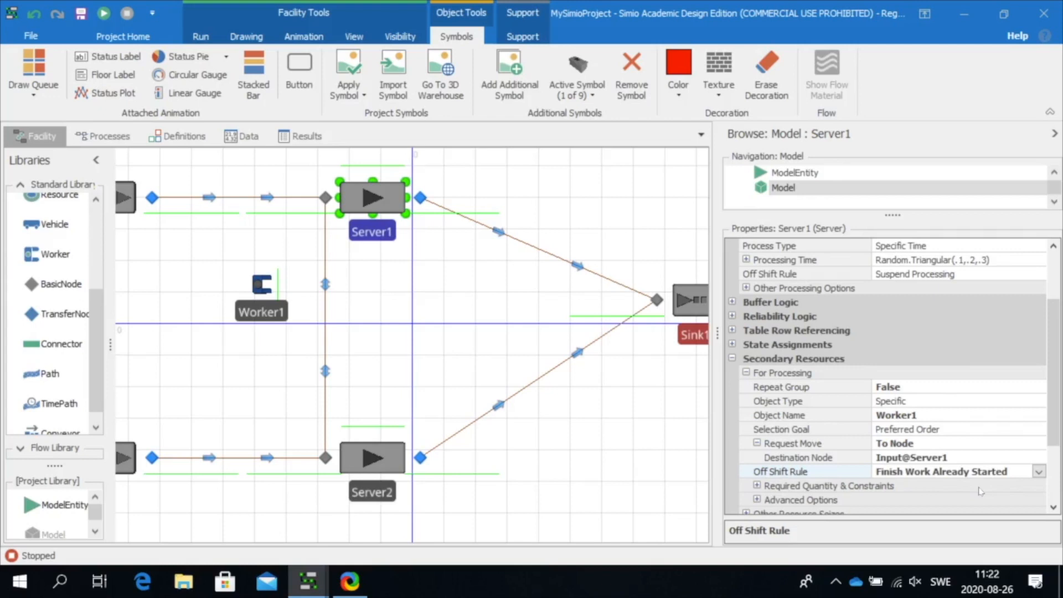
# - Set Repeat Group to False for Server2's secondary resources for processing
pyautogui.click(391, 453)
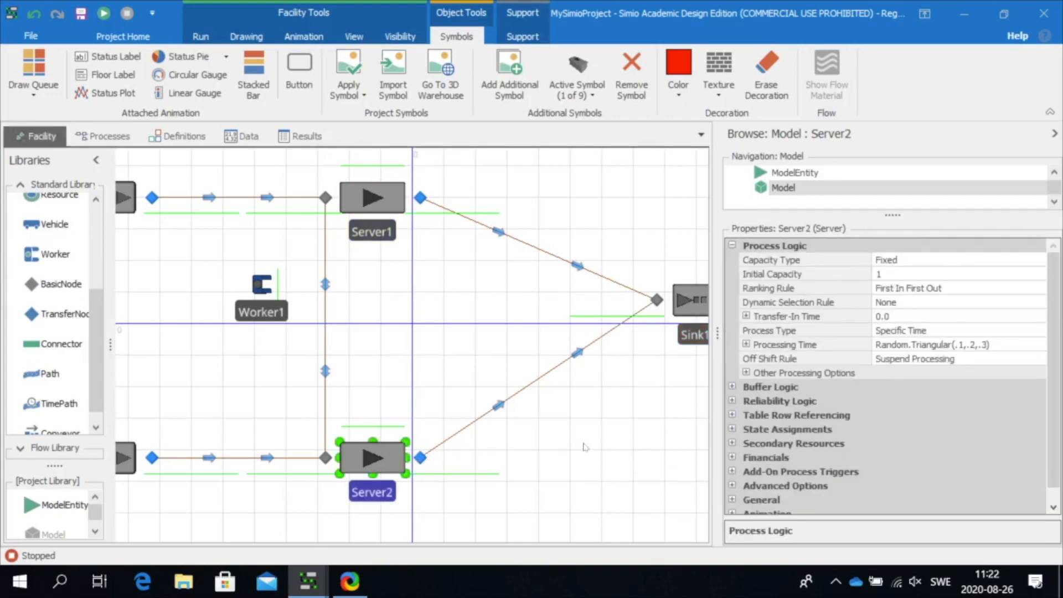
pyautogui.click(732, 443)
pyautogui.scroll(-2, 924, 431)
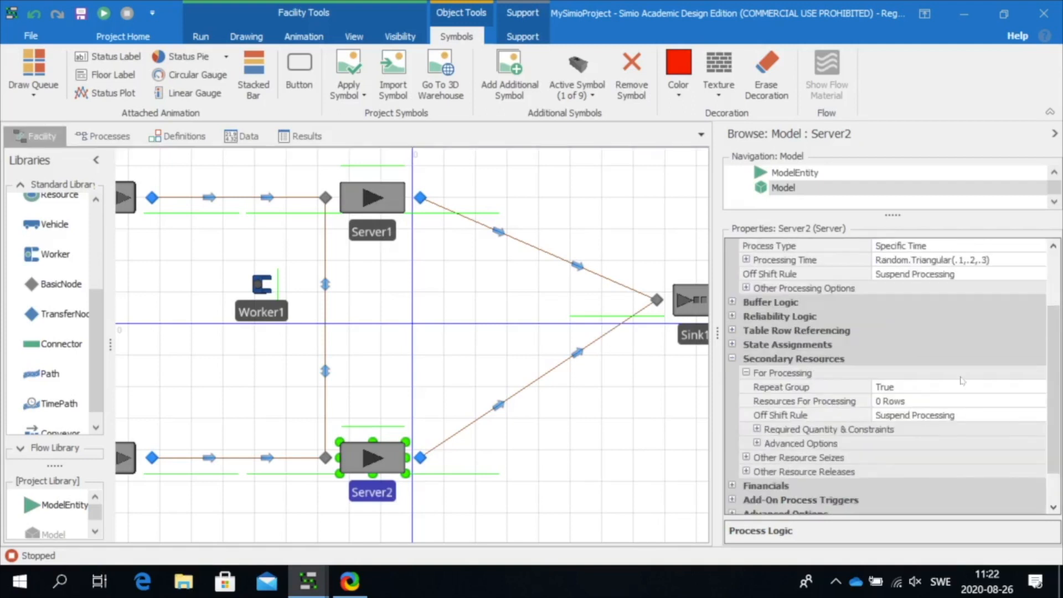
pyautogui.click(961, 387)
pyautogui.click(1039, 387)
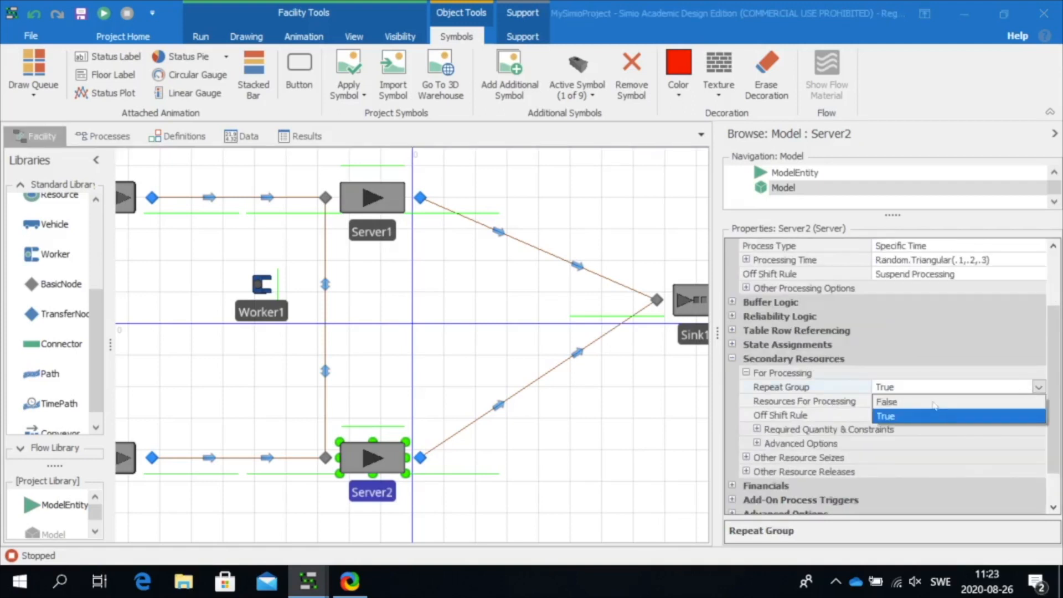
pyautogui.click(934, 401)
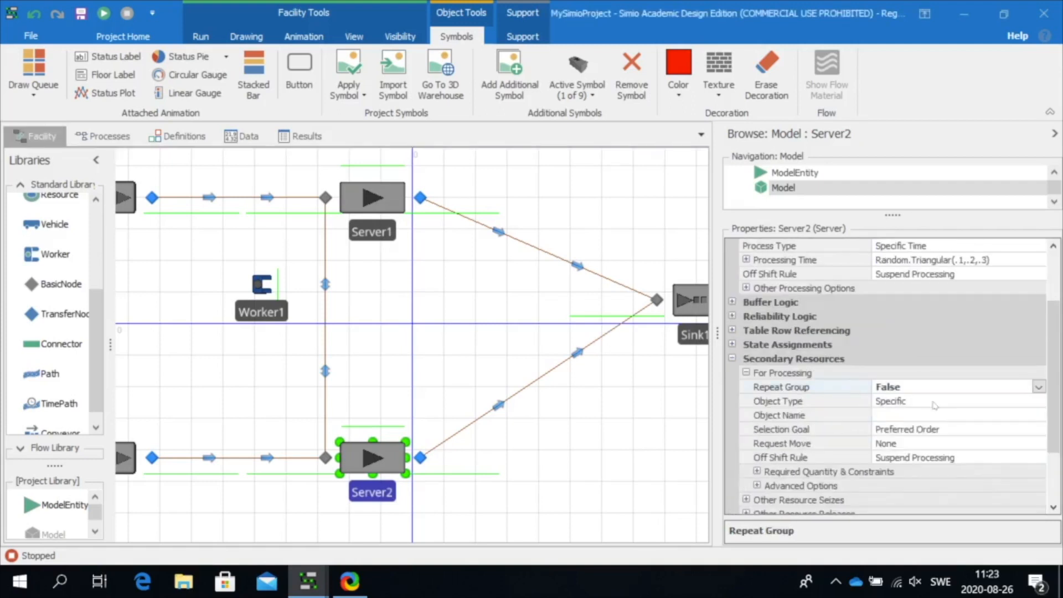
# - Choose Worker1 as the object name in Server2's secondary resources for processing
pyautogui.click(902, 415)
pyautogui.click(1039, 416)
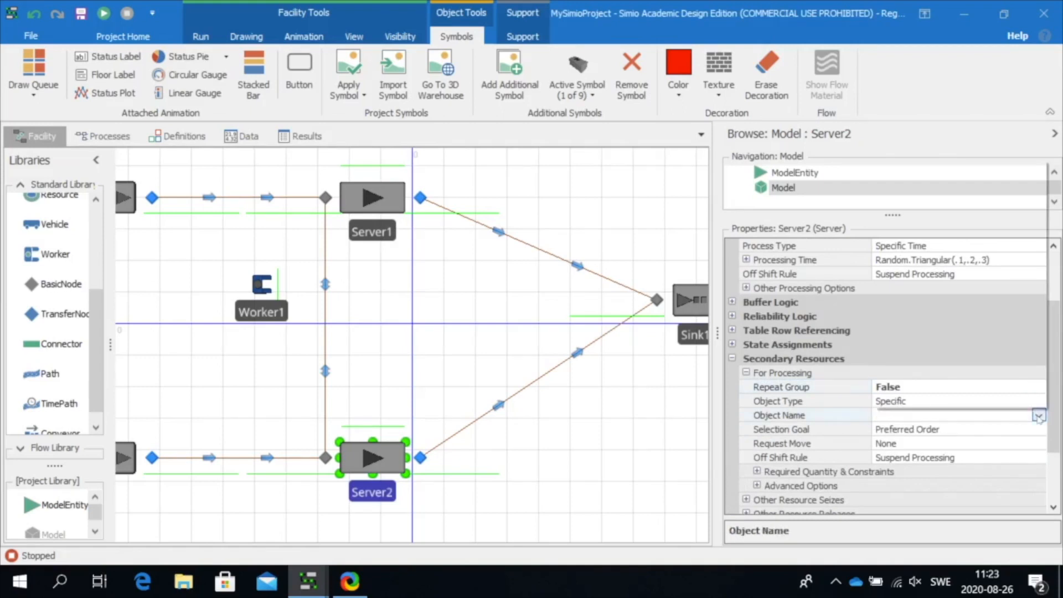
pyautogui.click(931, 220)
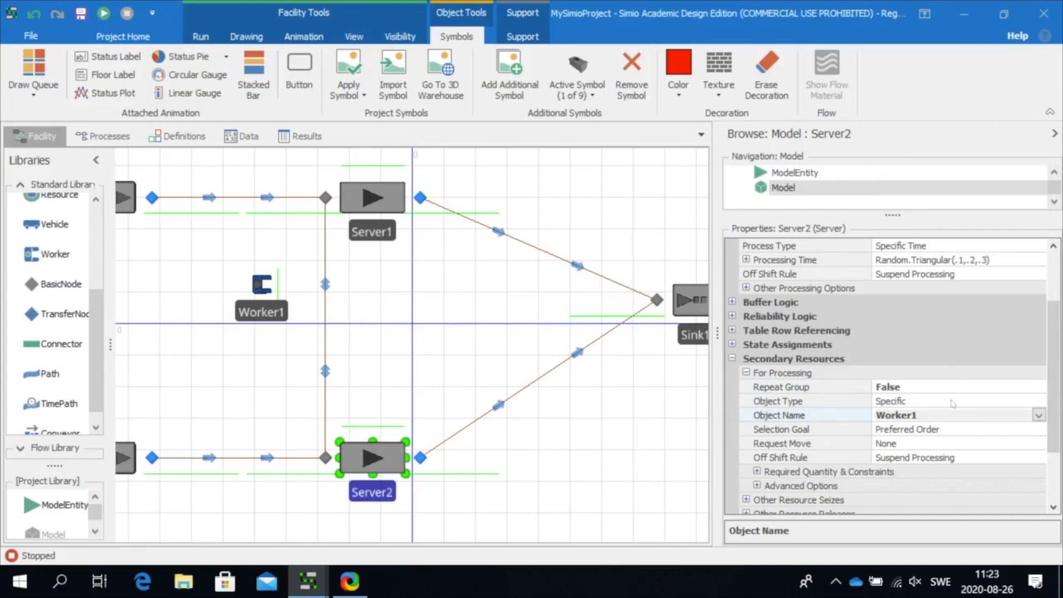
# - Set Request Move to To Node with destination node Input@Server2 in Server2's secondary resources for processing
pyautogui.click(969, 435)
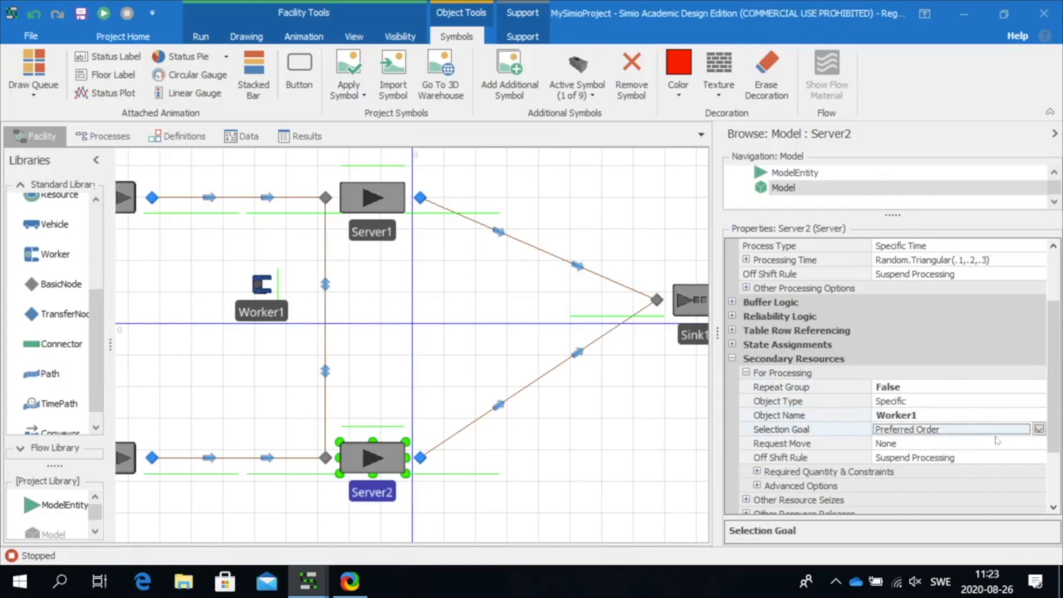
pyautogui.click(988, 443)
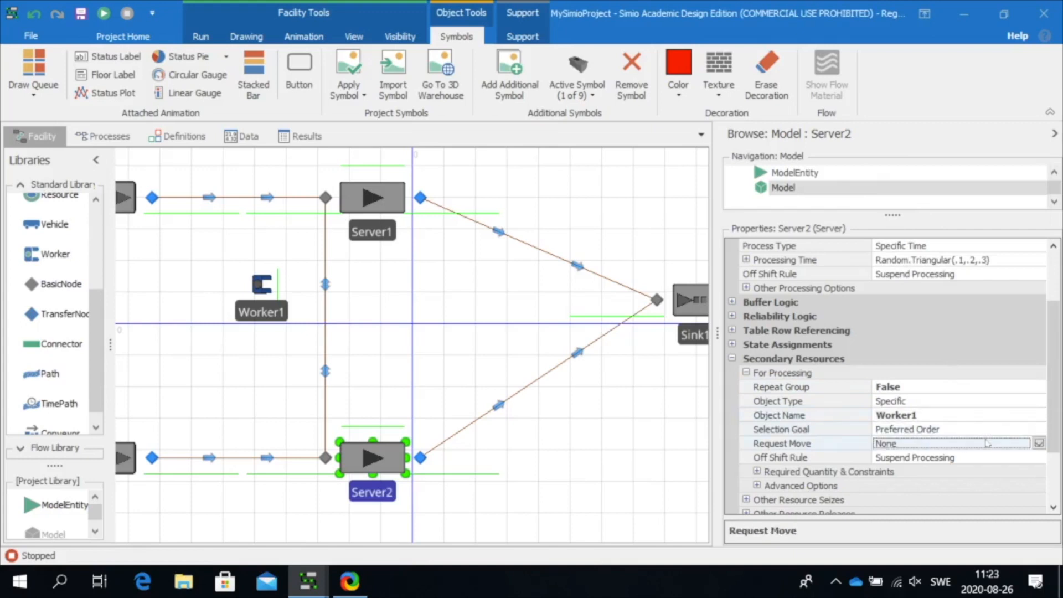
pyautogui.click(1039, 444)
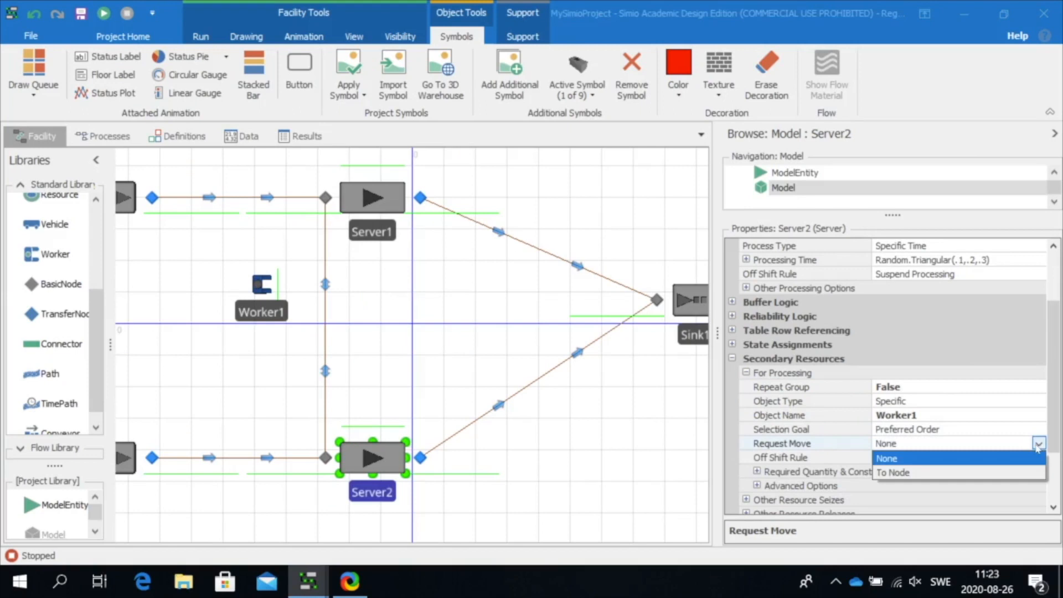
pyautogui.click(919, 474)
pyautogui.click(911, 454)
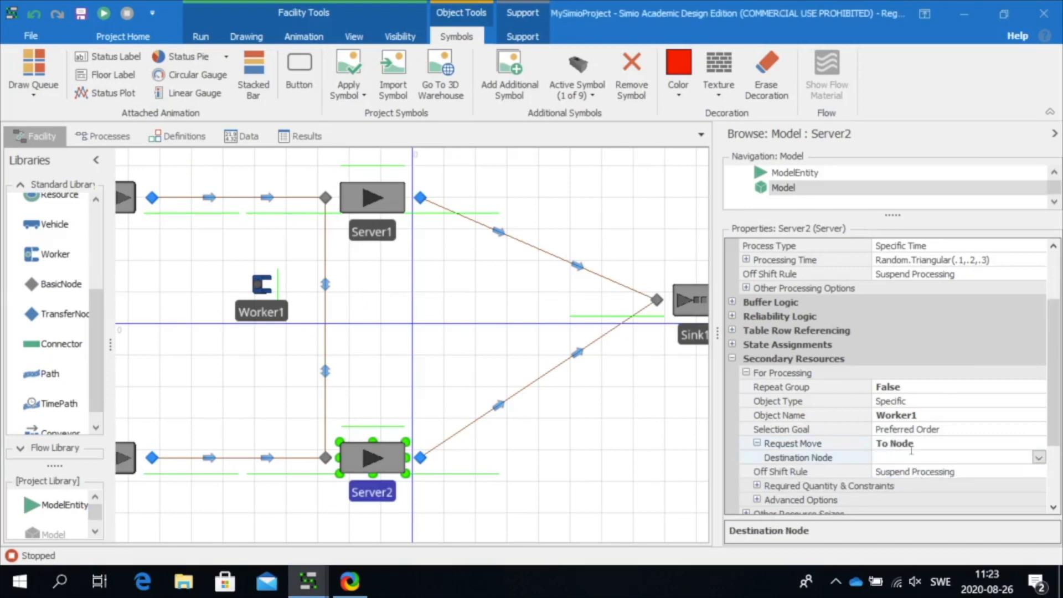
pyautogui.click(1038, 458)
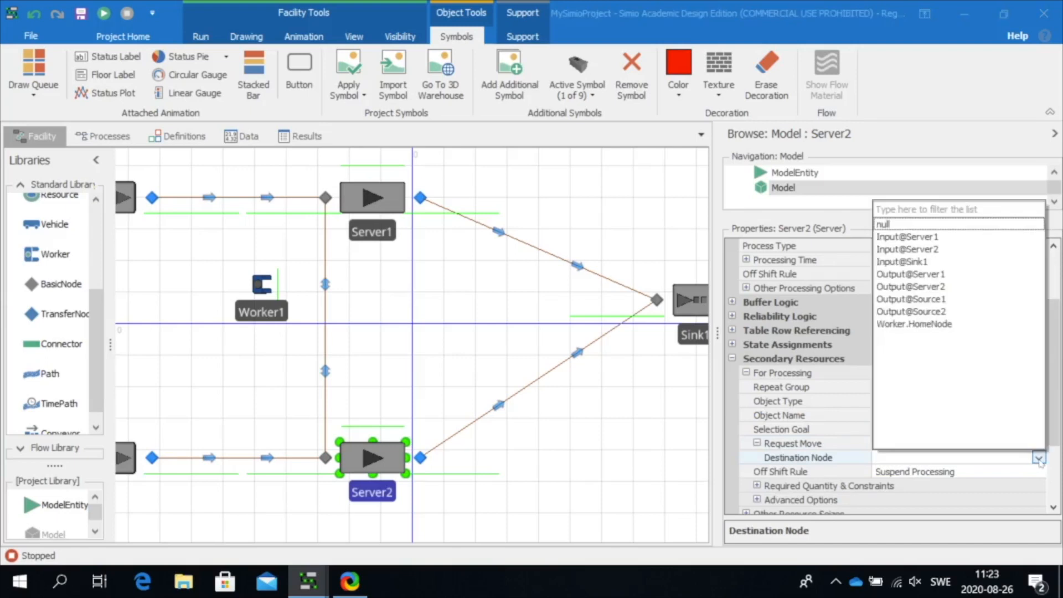
pyautogui.click(937, 250)
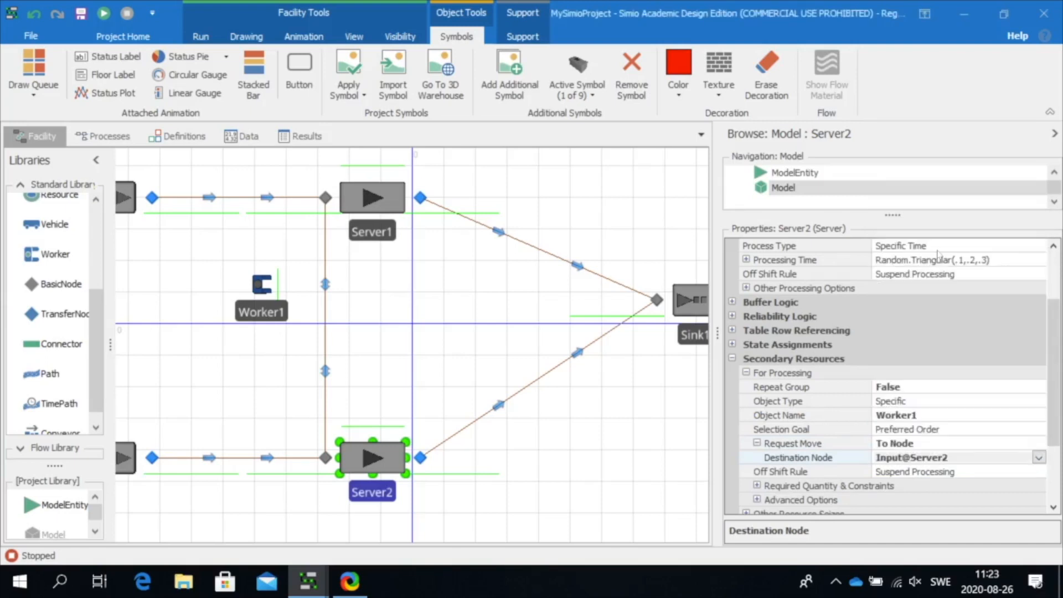
# - Set the off shift rule of Server2's secondary resources for processing to Finish Work Already Started
pyautogui.click(952, 472)
pyautogui.click(1037, 472)
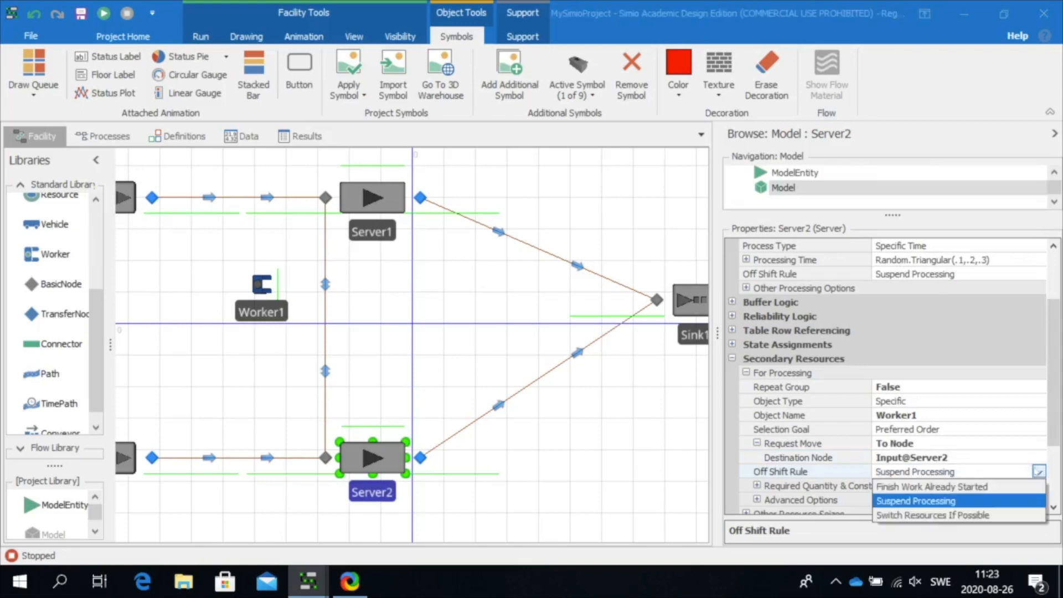
pyautogui.click(962, 486)
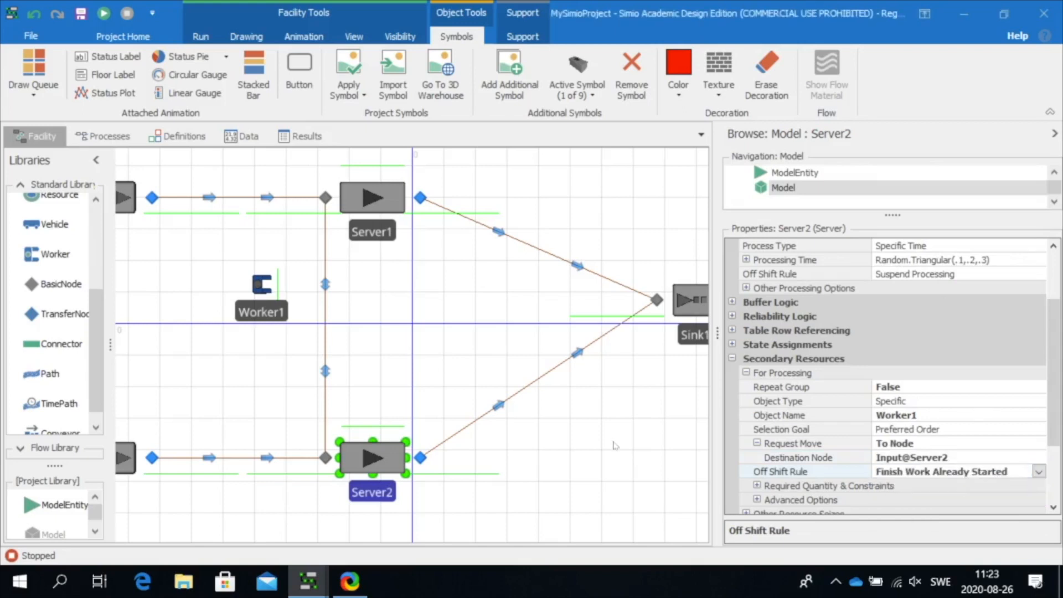
# - Run the simulation briefly to check the worker and the parts at both servers, and stop it
pyautogui.moveTo(441, 380); pyautogui.dragTo(509, 398)
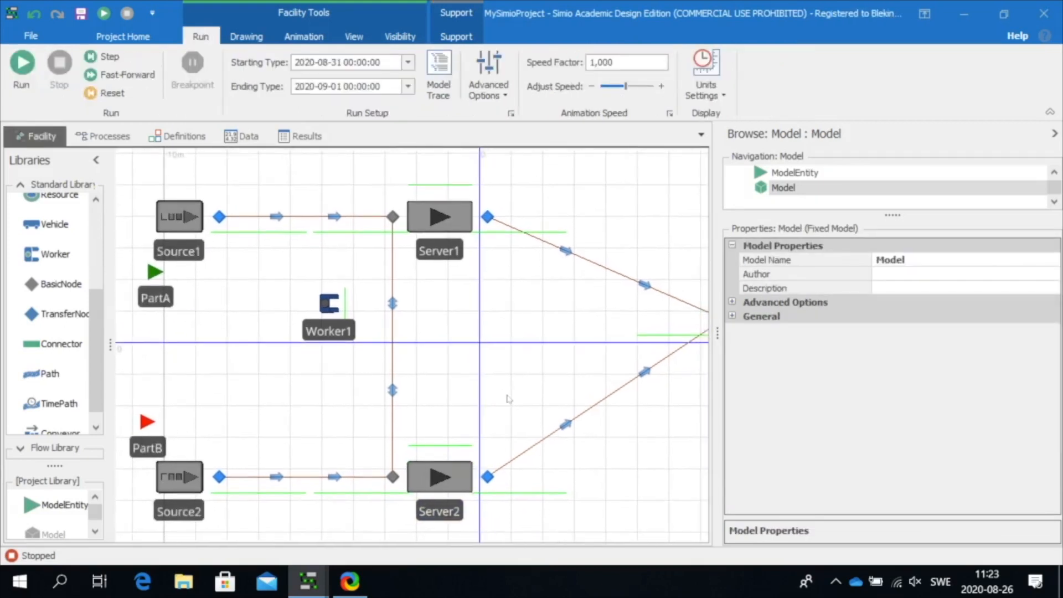
pyautogui.click(22, 65)
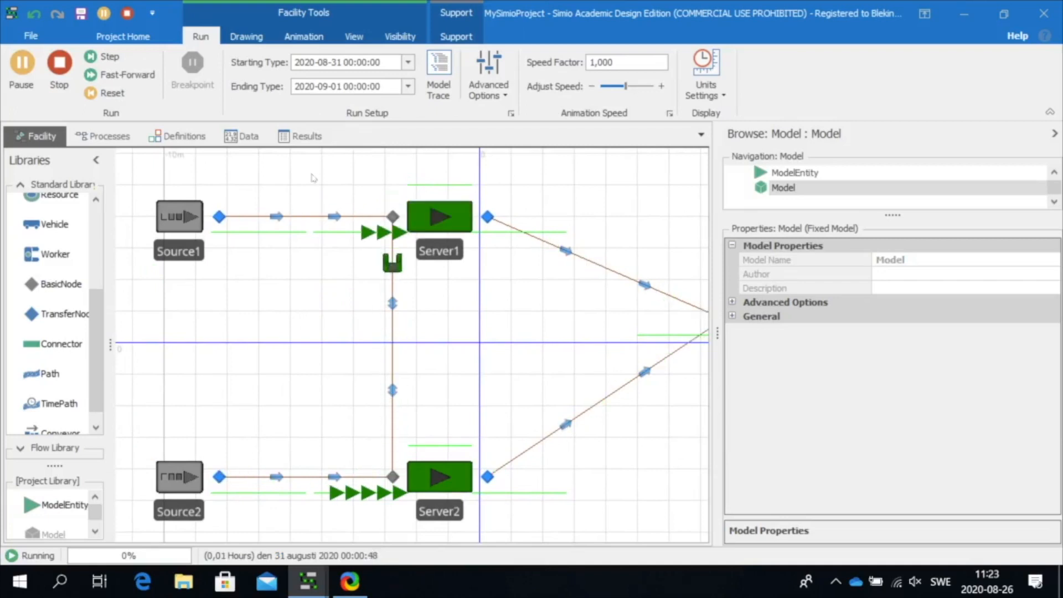
pyautogui.click(61, 64)
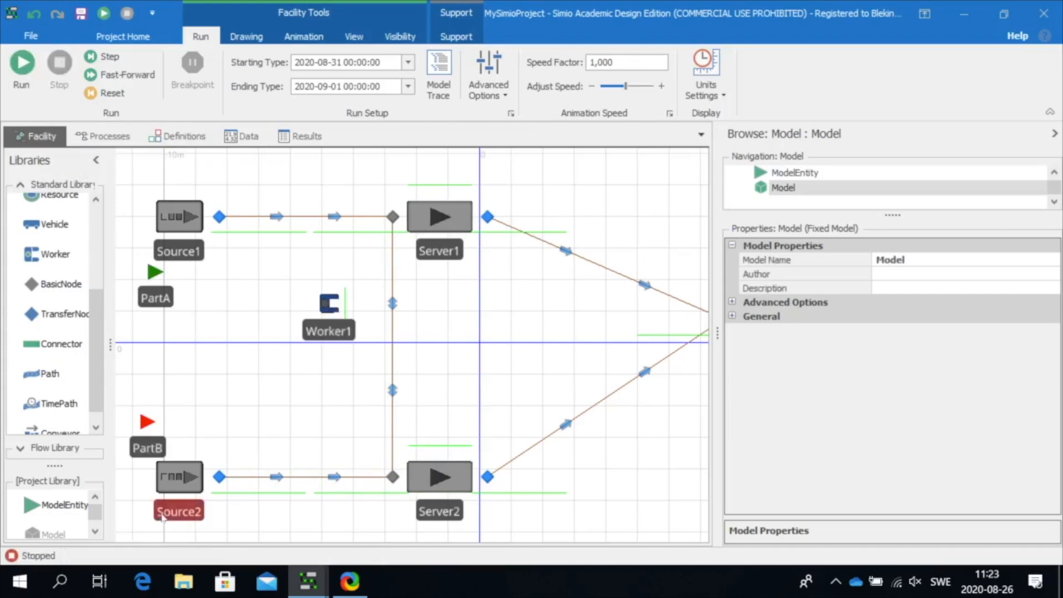
# - Set the entity type of Source2 to PartB
pyautogui.click(183, 481)
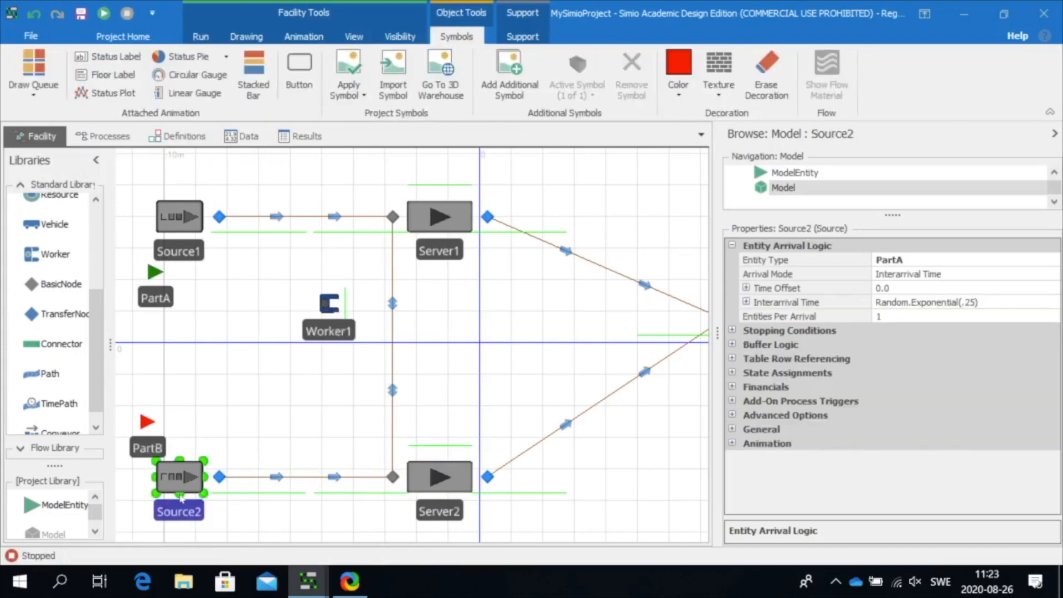
pyautogui.click(933, 255)
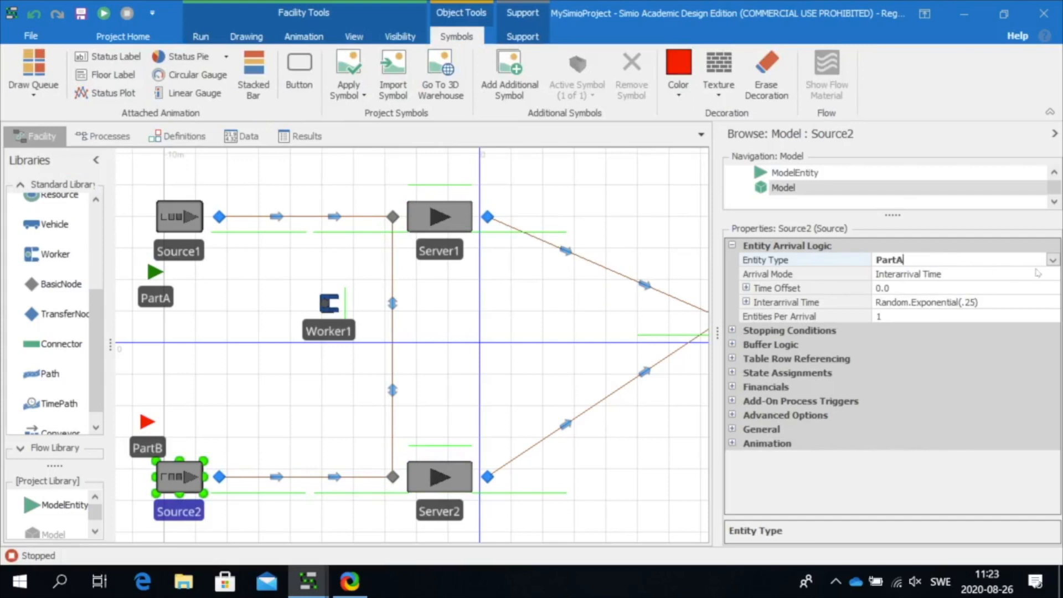
pyautogui.click(1052, 259)
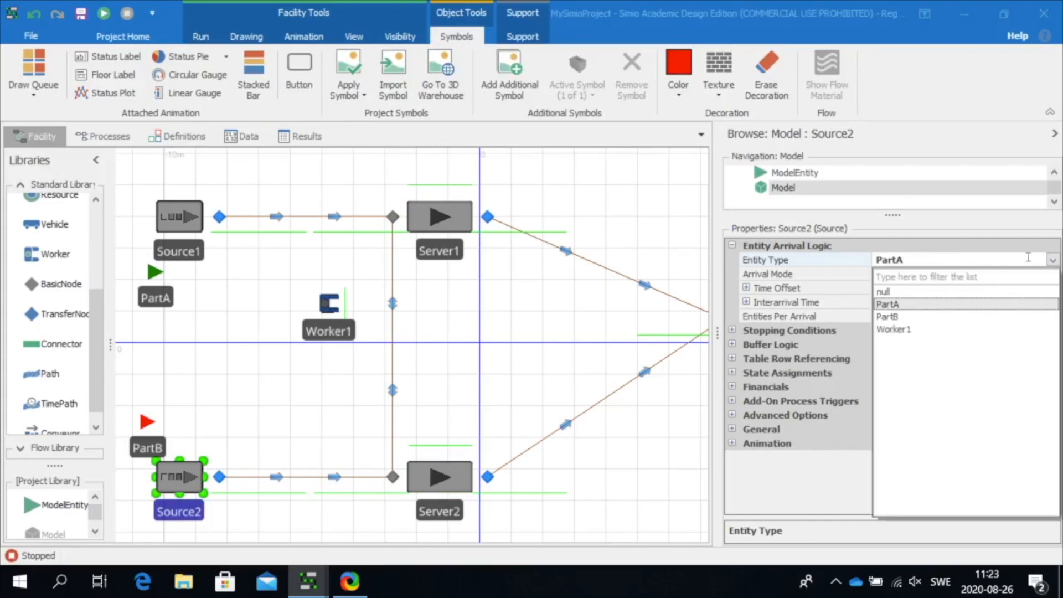
pyautogui.click(892, 317)
# - Start the simulation again to check the parts coming from both sources
pyautogui.click(317, 407)
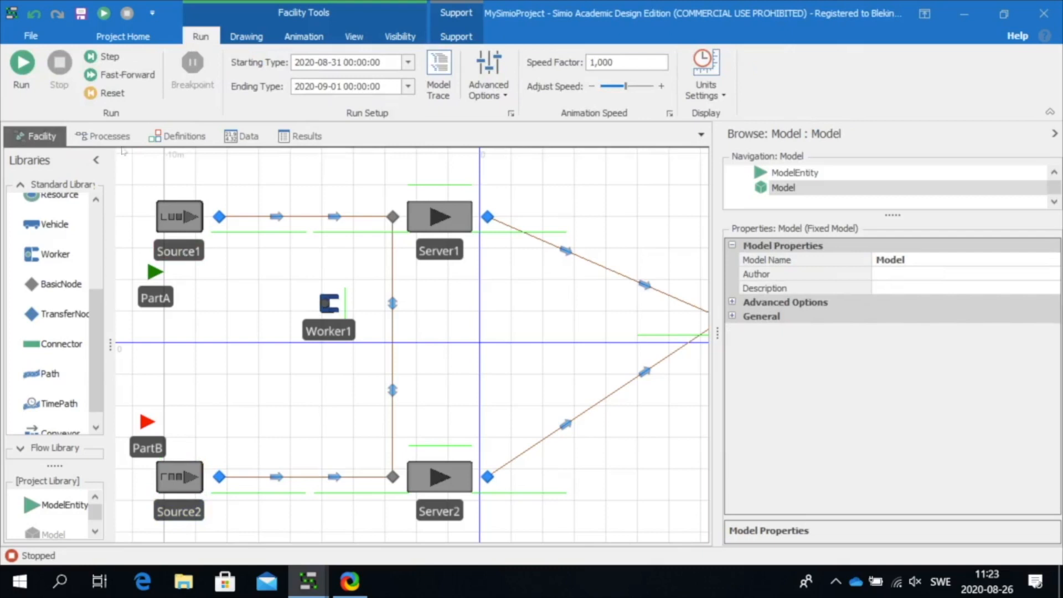
pyautogui.click(21, 69)
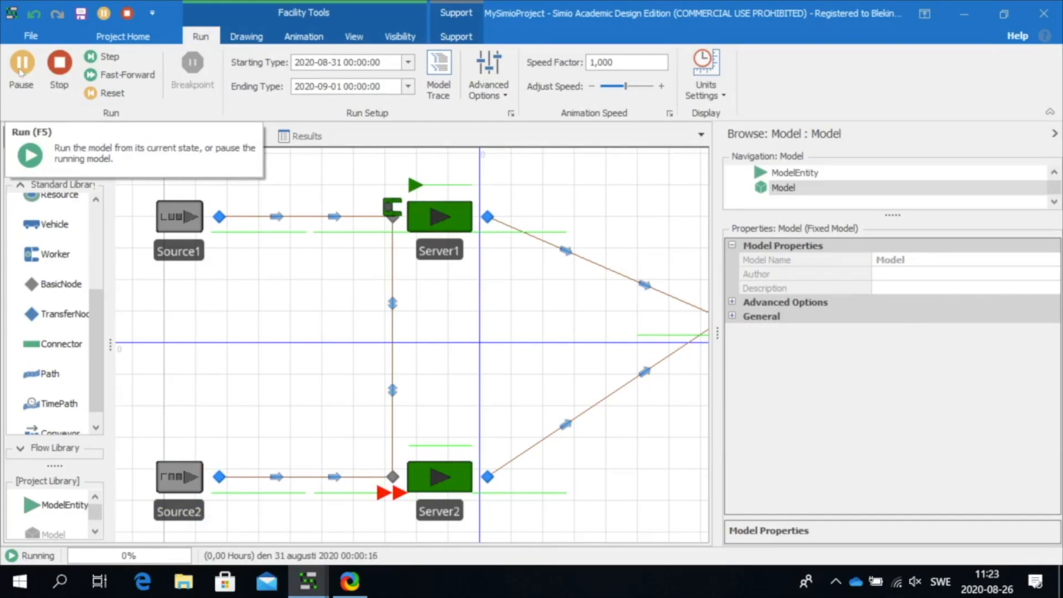